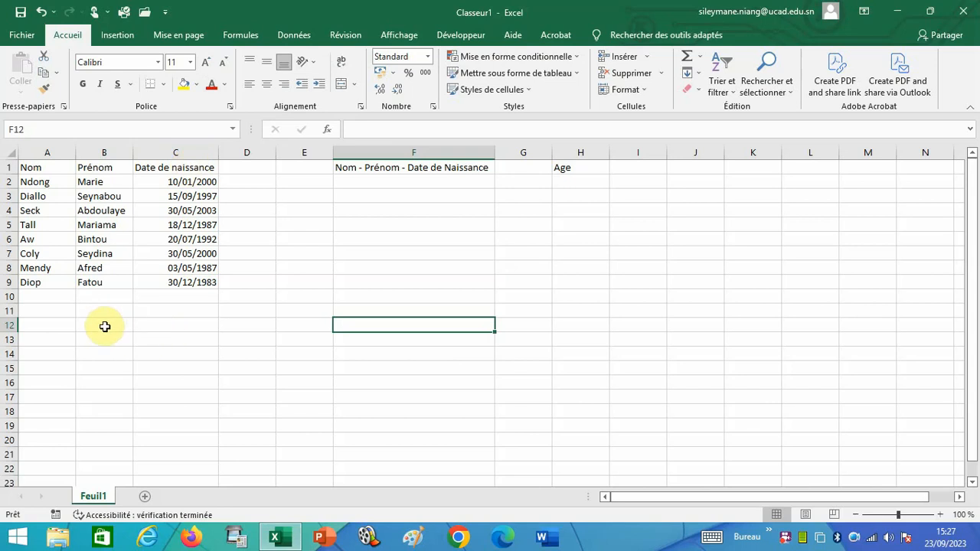
Step: Examine the surname, first name and birth date in row 2 alongside the empty cells for the combined text and age
left_click(407, 188)
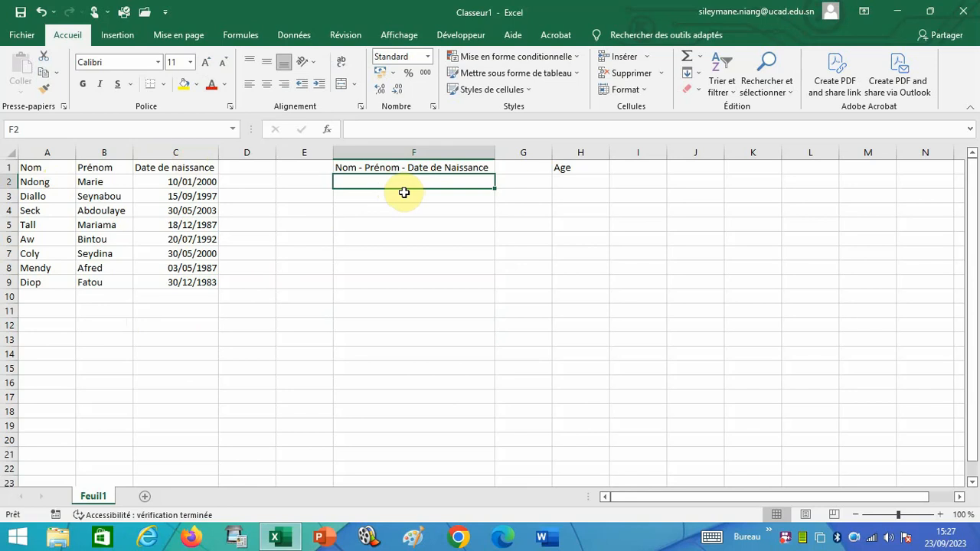
left_click(590, 181)
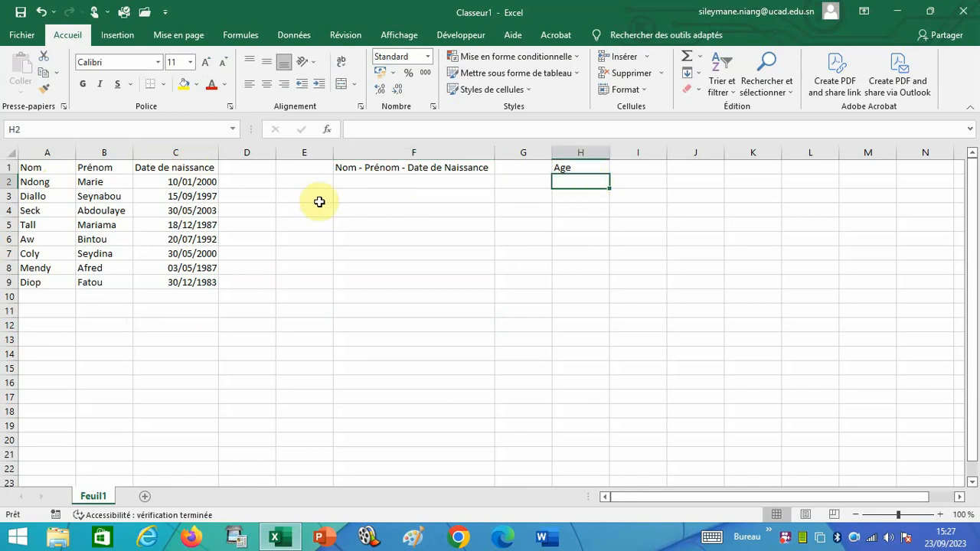
left_click(366, 184)
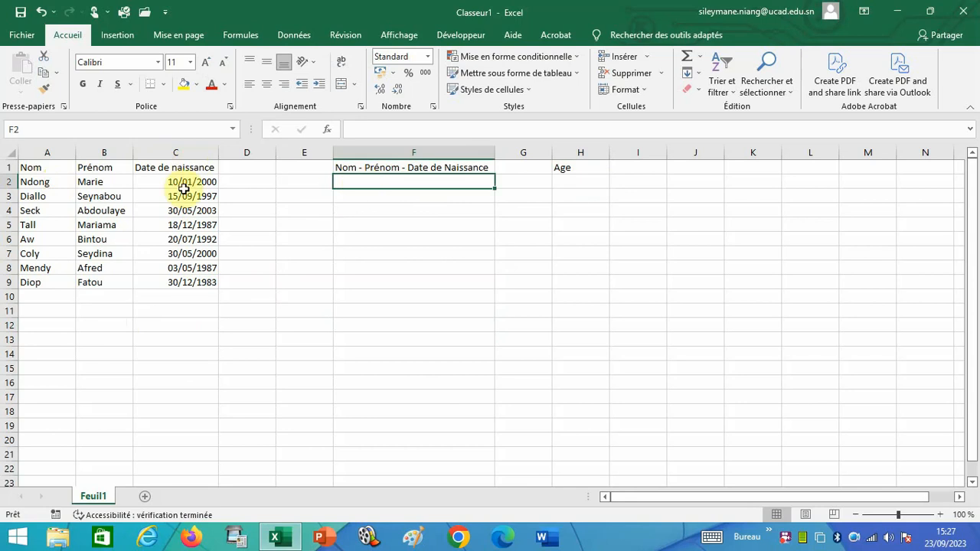
left_click(31, 182)
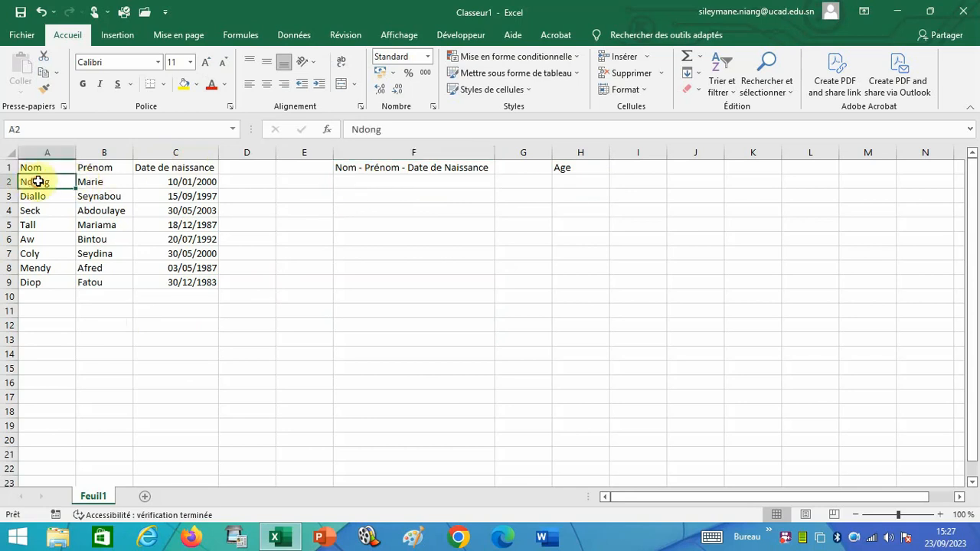
left_click(99, 181)
left_click(157, 178)
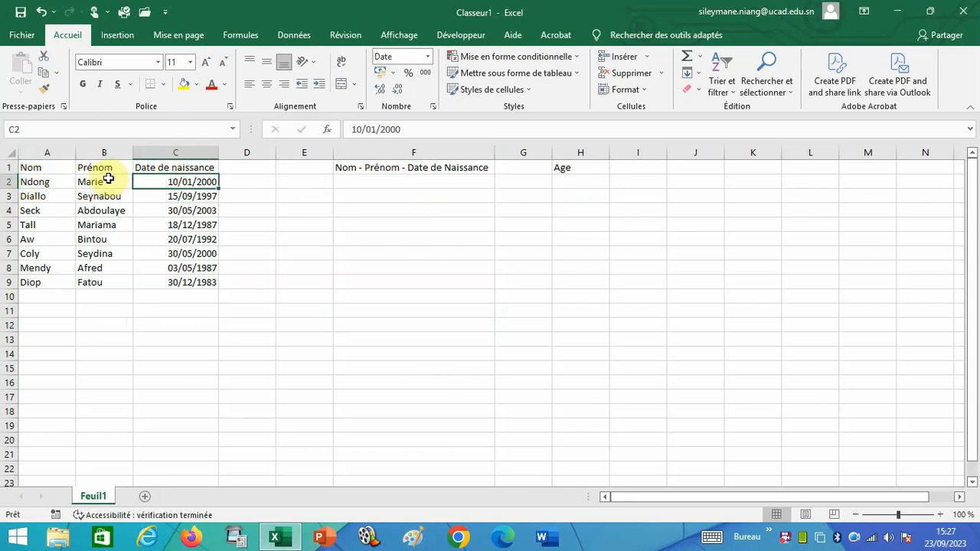
left_click(27, 181)
left_click(90, 182)
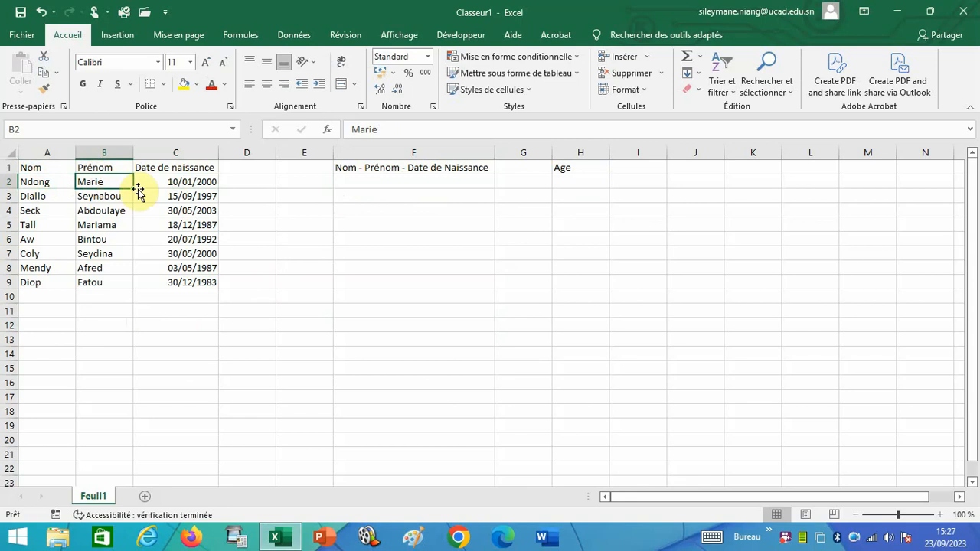
left_click(177, 181)
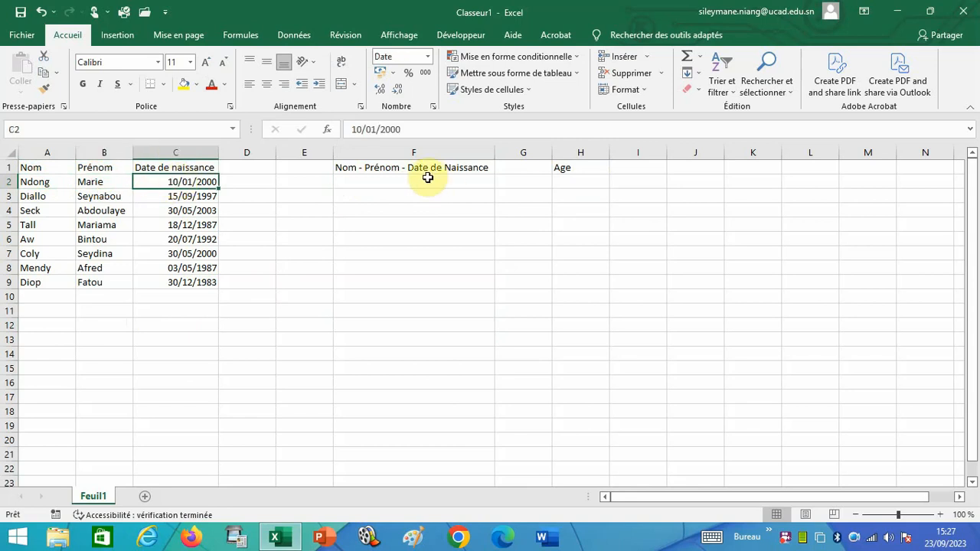
Step: Start a CONCATENER formula in F2 that joins A2, a space and B2 using the & operator
left_click(424, 180)
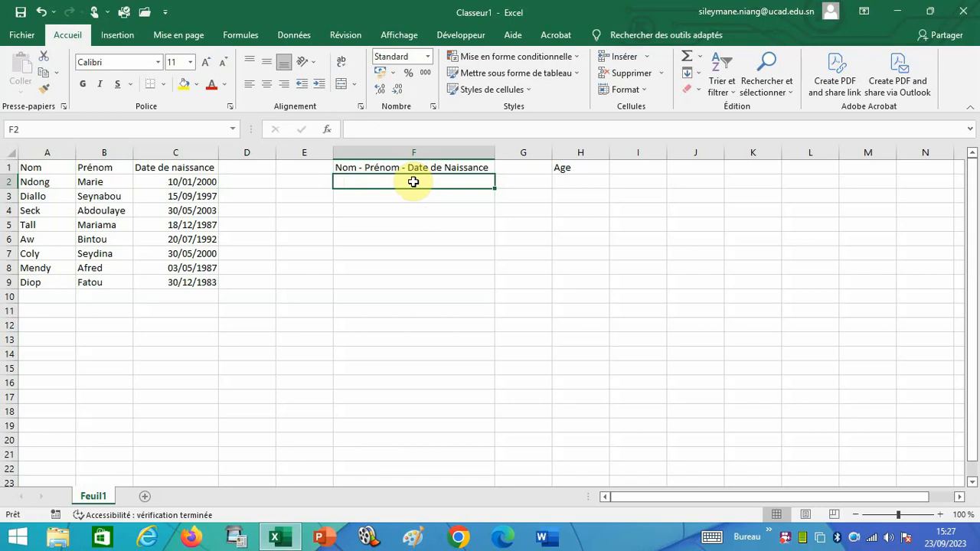
type("=con")
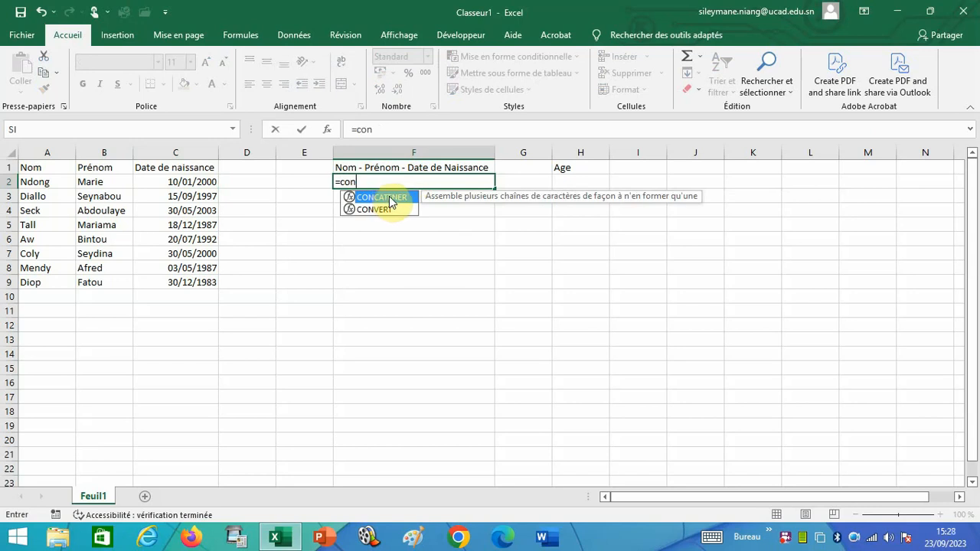
double_click(389, 198)
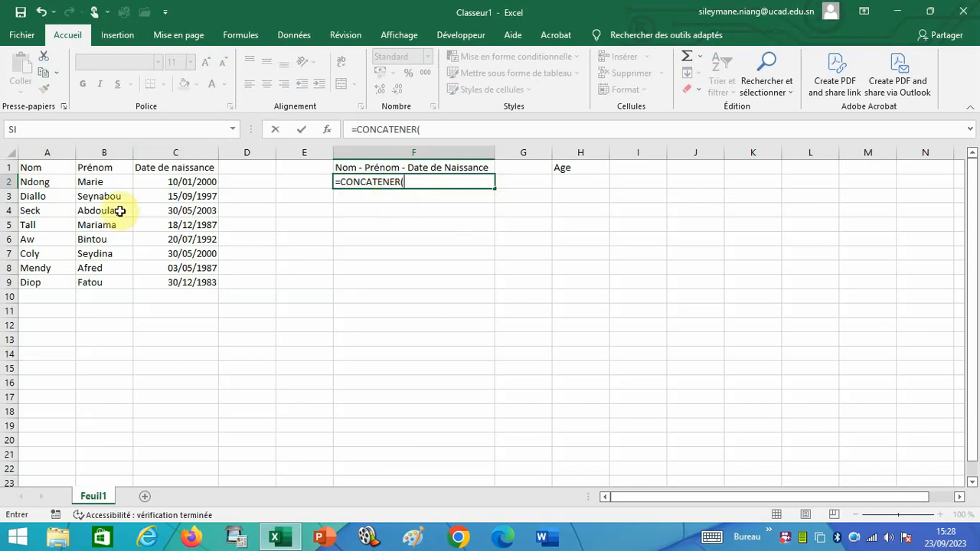
left_click(50, 183)
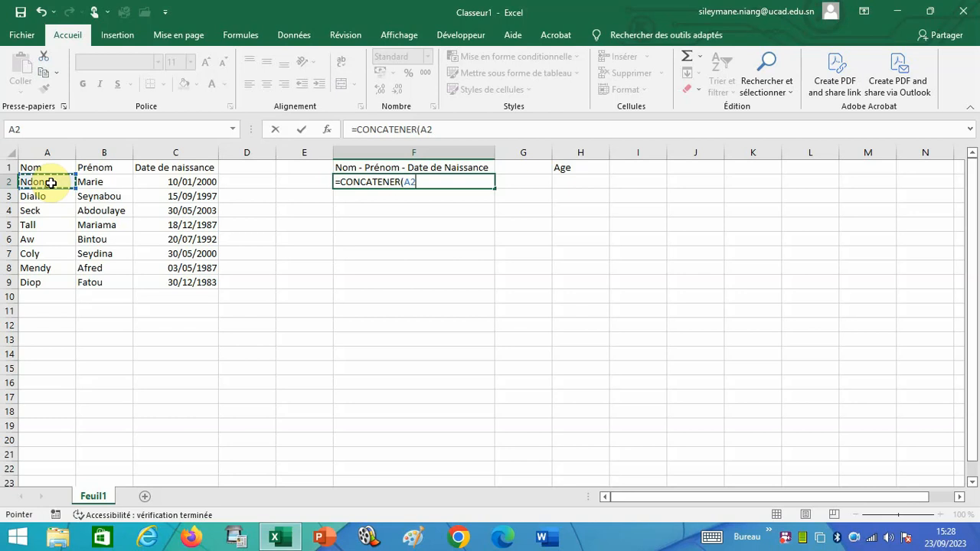
type(";")
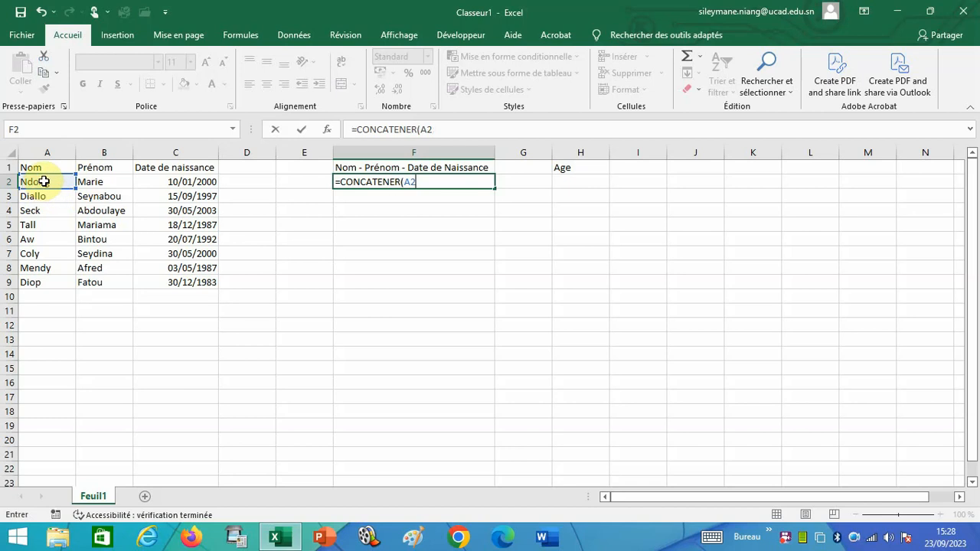
type("&")
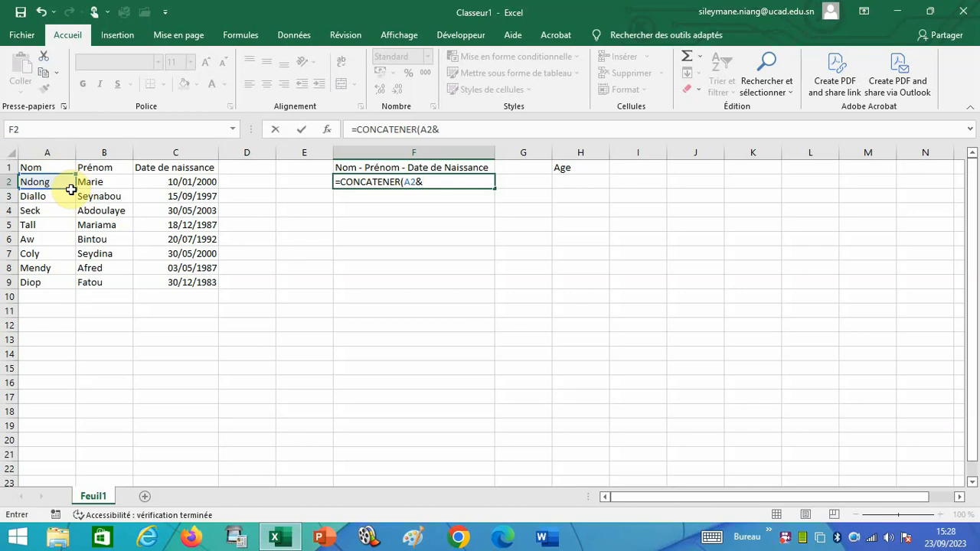
type("\" \"&")
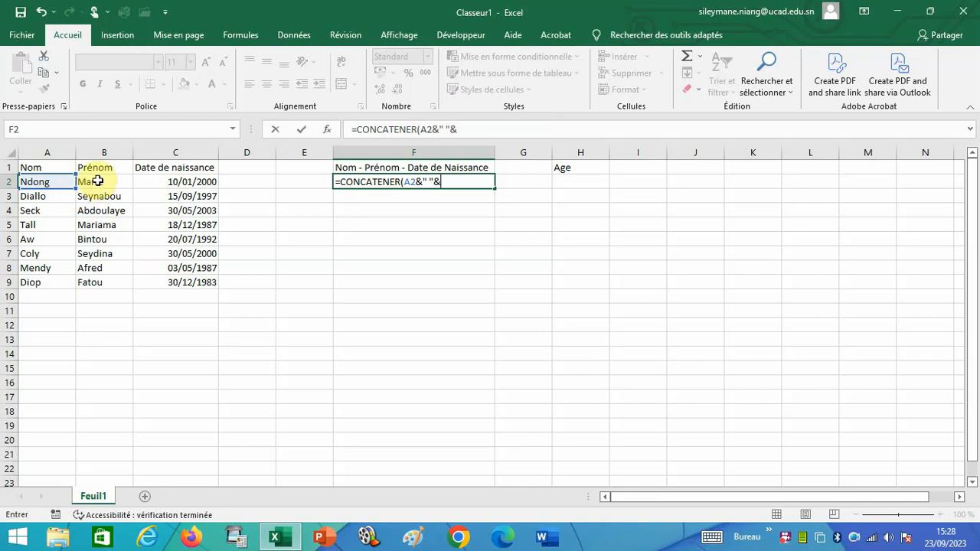
left_click(98, 181)
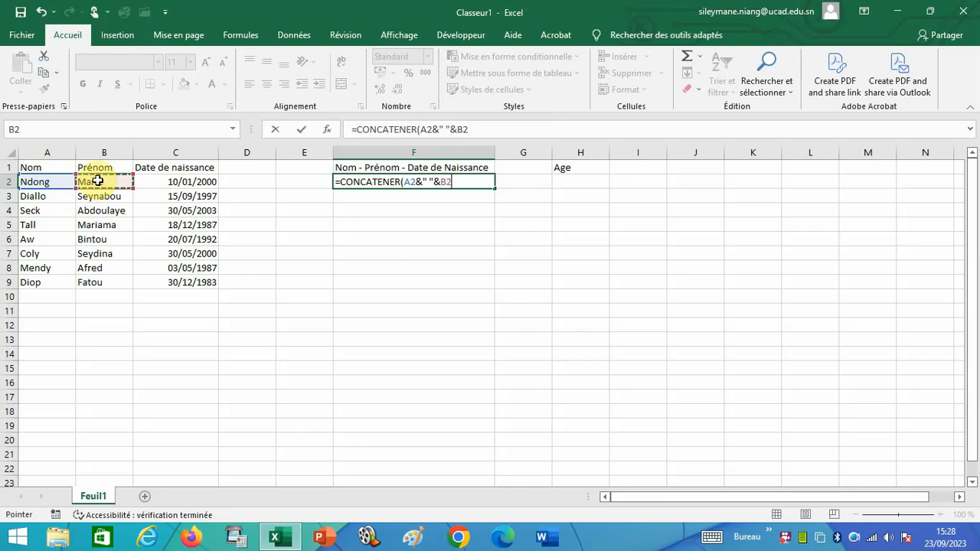
Step: Append a space and the birth date in C2 to the F2 formula with &, and enter the formula
type("é")
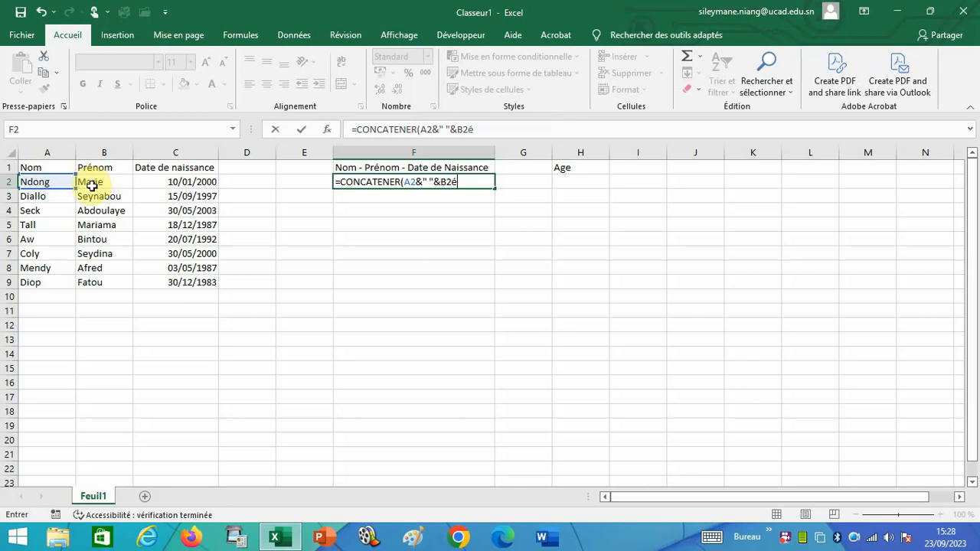
key("BackSpace")
type("&")
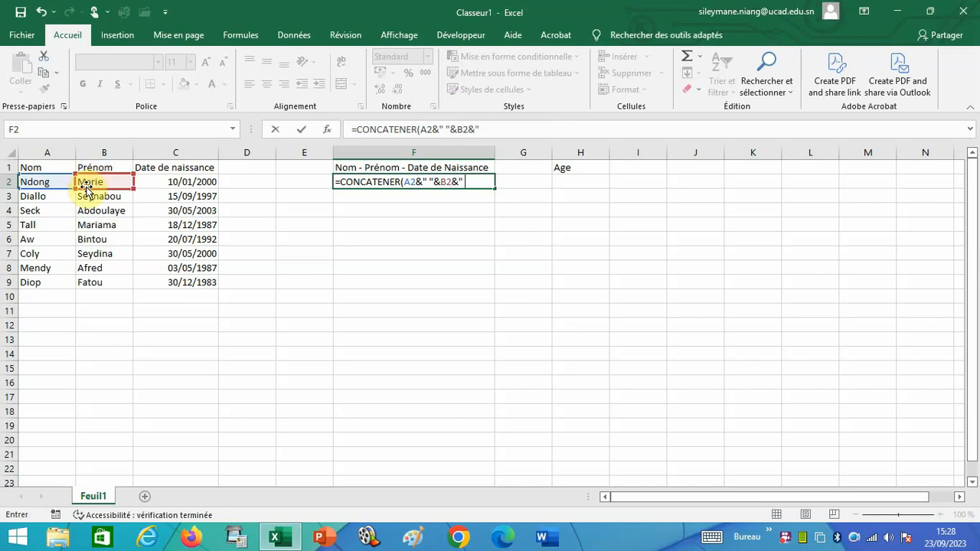
type("\" \"&")
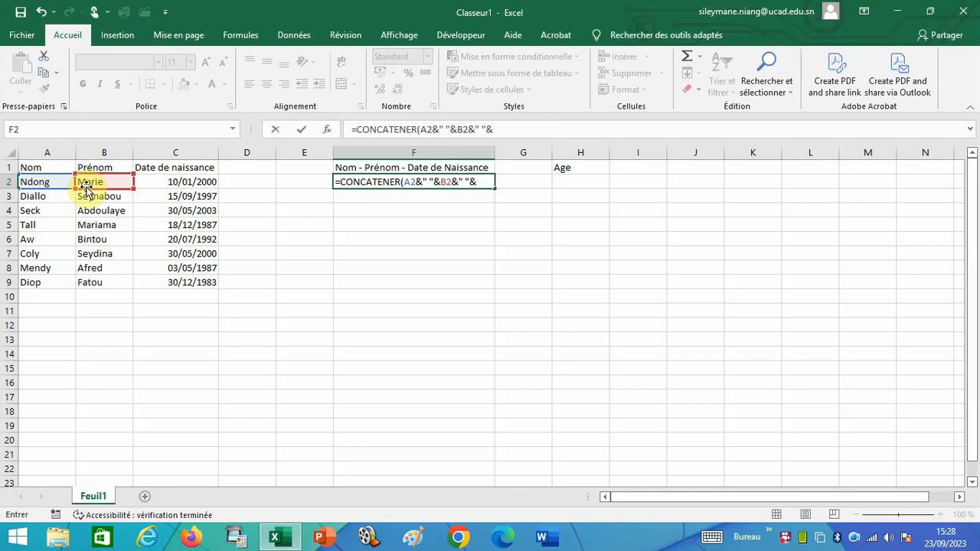
left_click(167, 180)
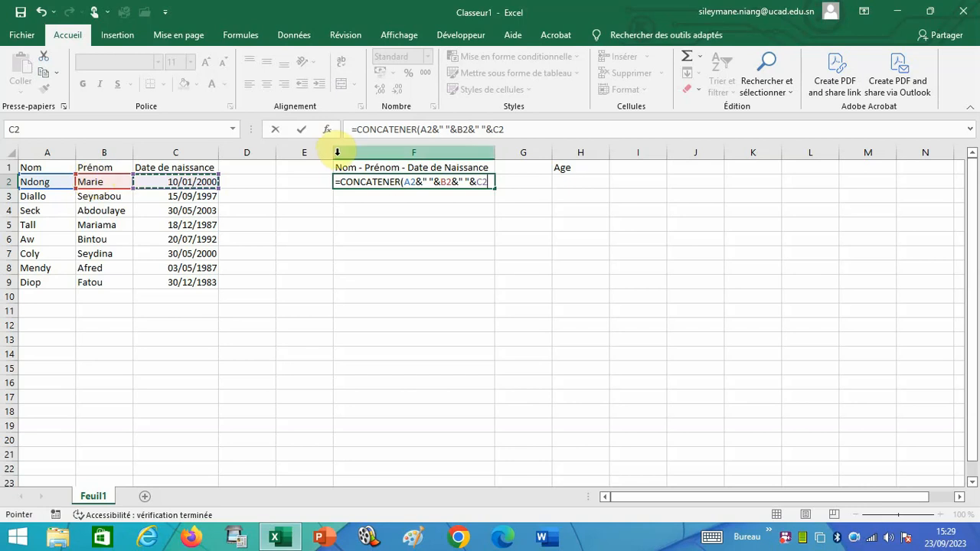
left_click(427, 182)
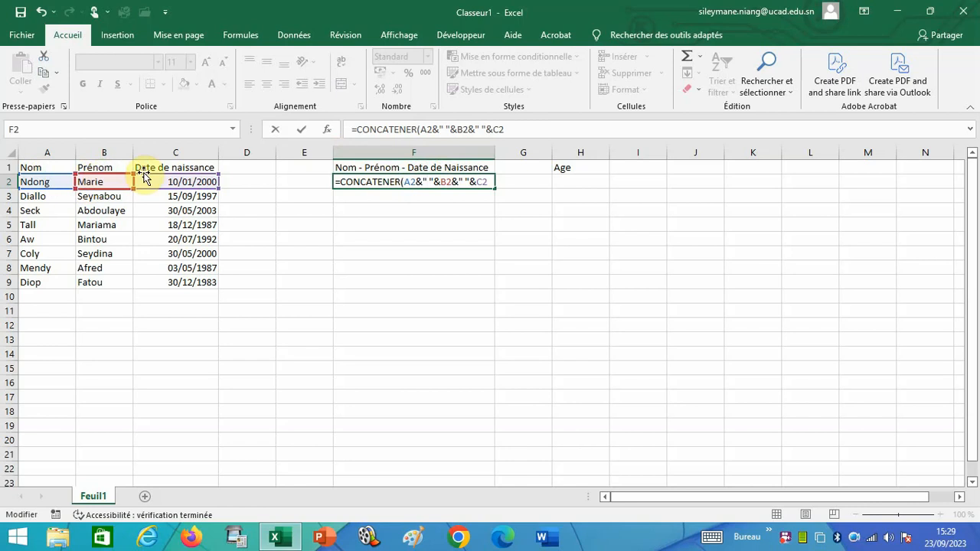
left_click(466, 183)
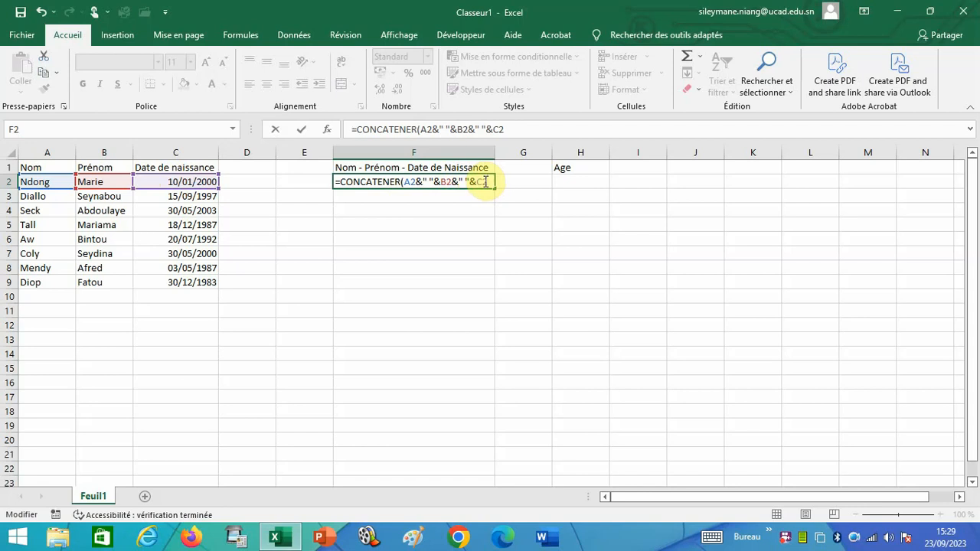
key("Return")
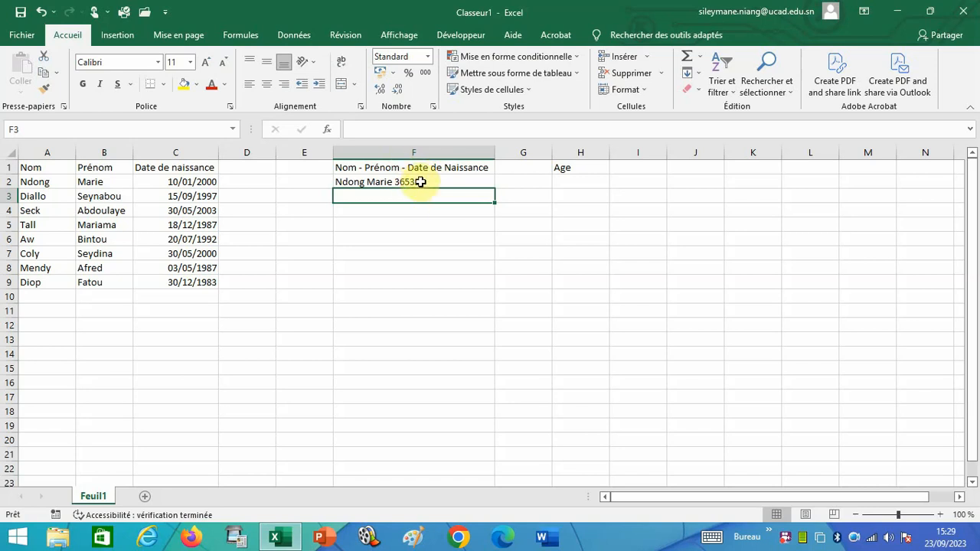
Step: Wrap C2 in the F2 formula in the TEXTE function with the date format "jj/mm/aaaa"
double_click(417, 183)
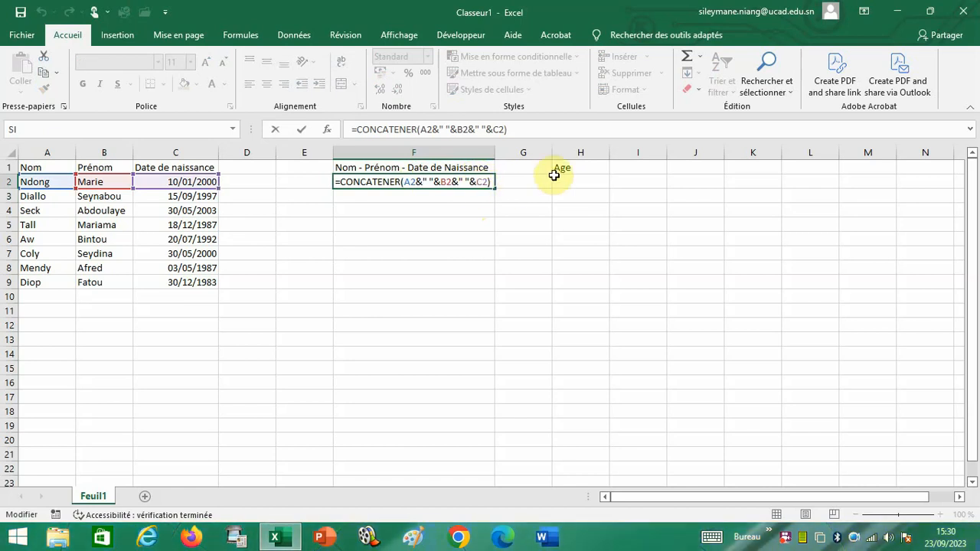
type("texte")
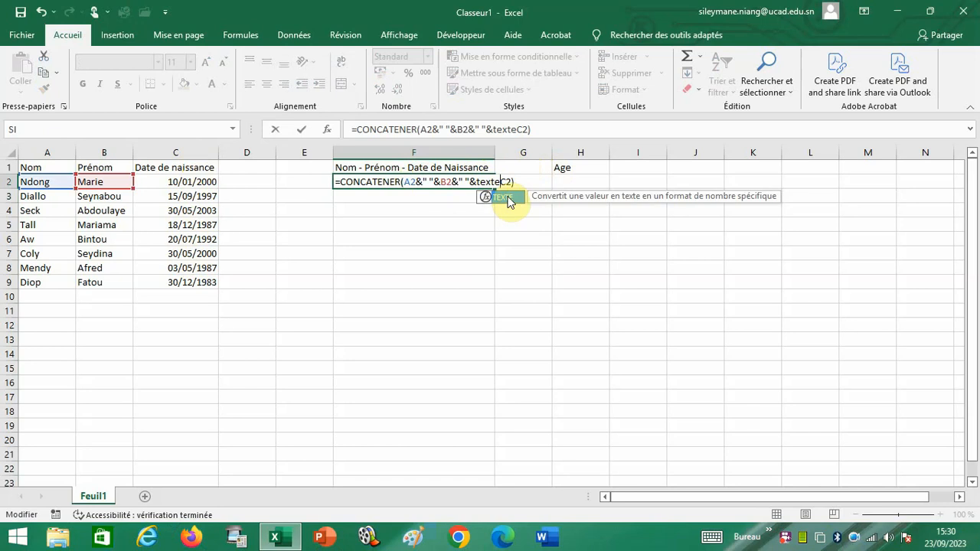
double_click(510, 199)
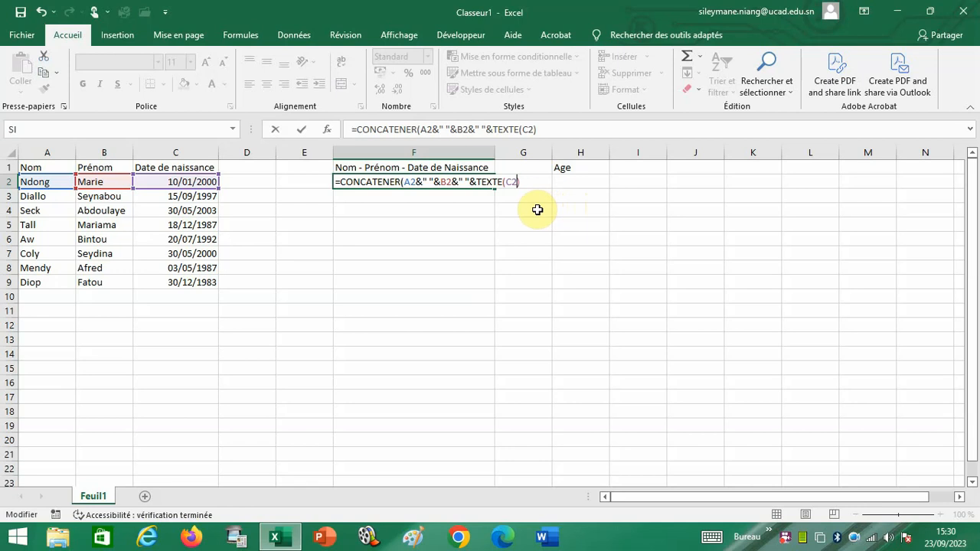
type(";\"jj/mm")
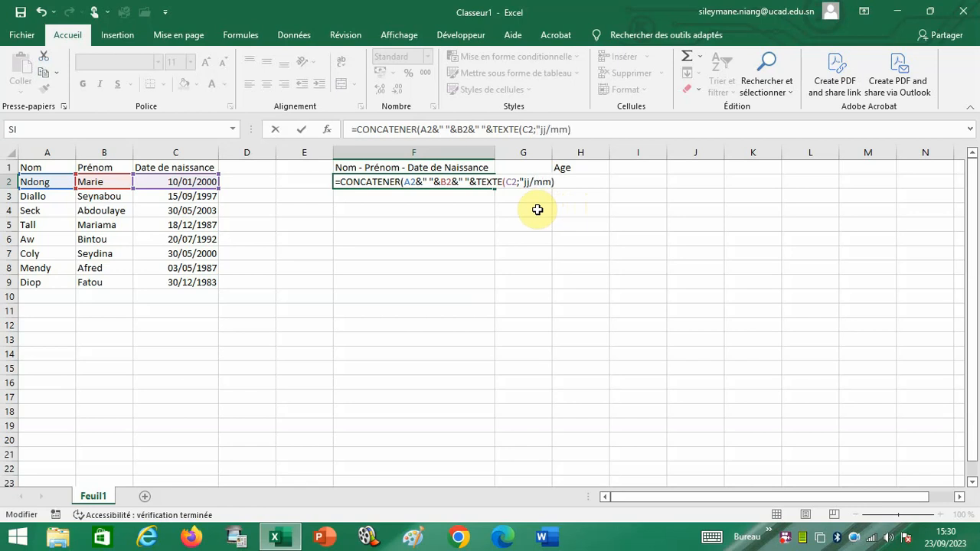
type("/aaaa\"))")
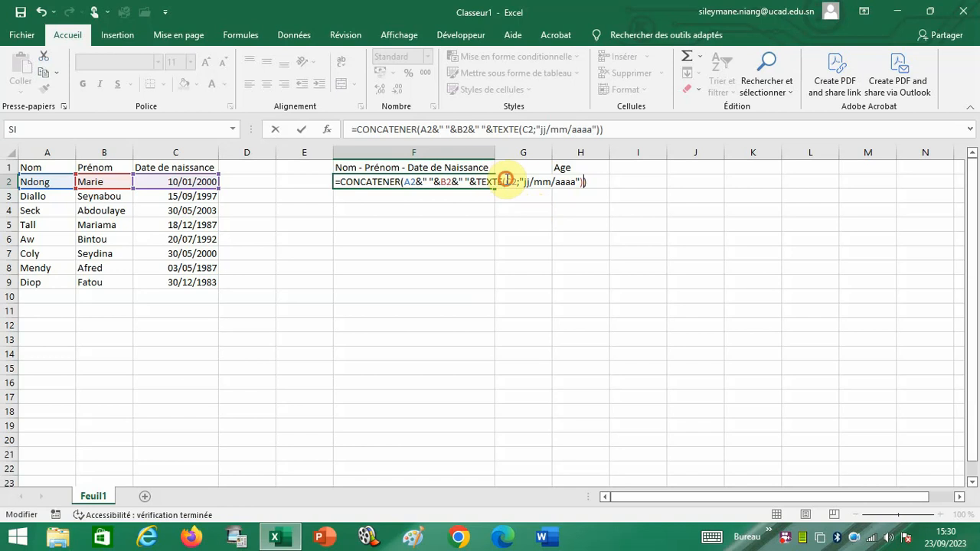
double_click(512, 182)
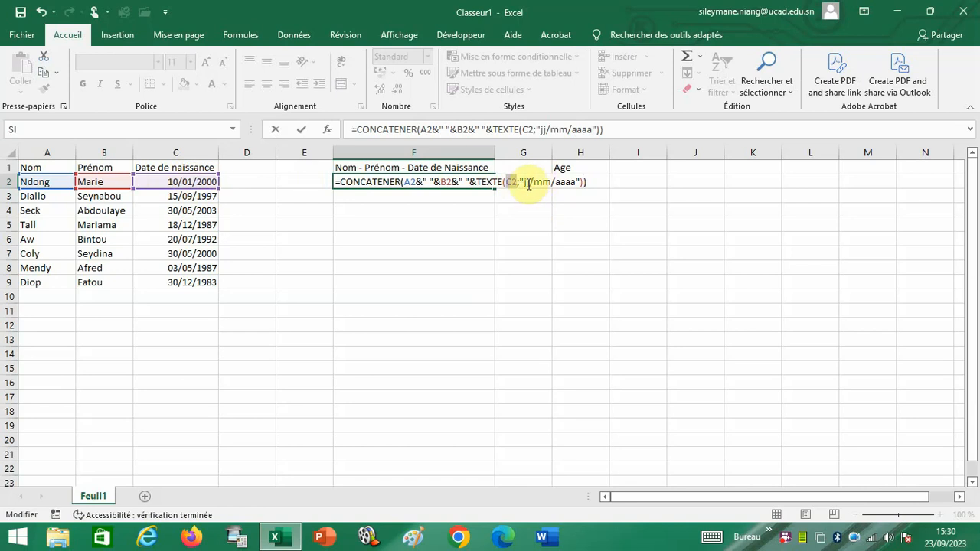
left_click(597, 183)
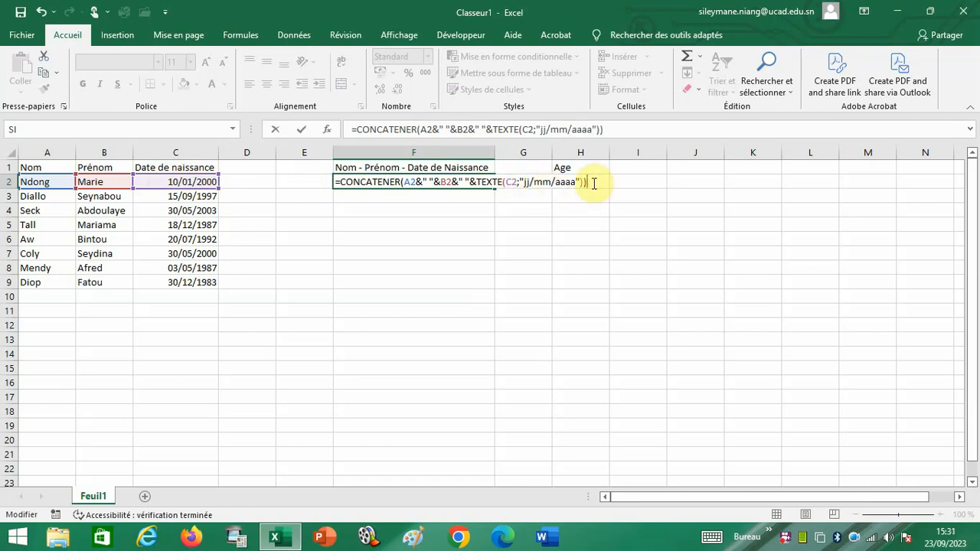
key("Return")
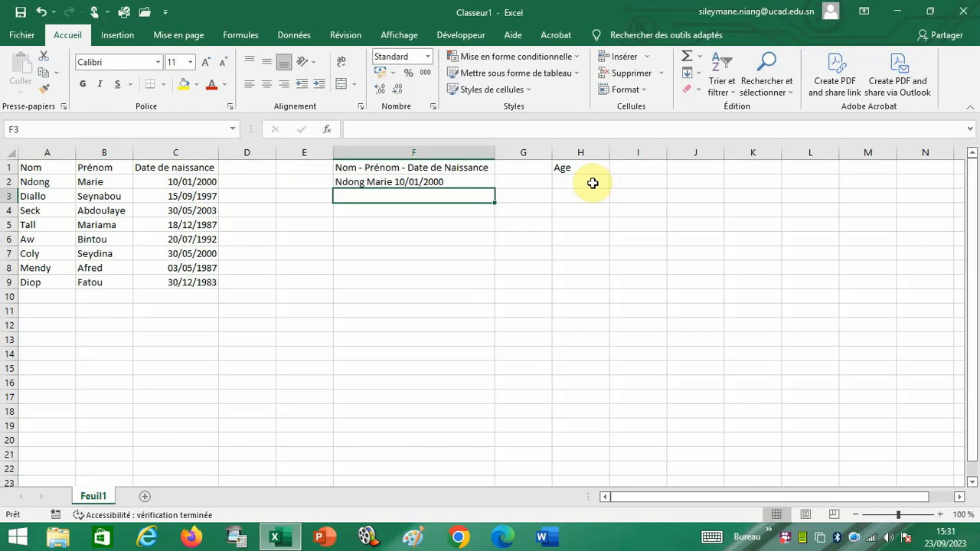
Step: Fill the F2 concatenation formula down through F9
left_click(478, 184)
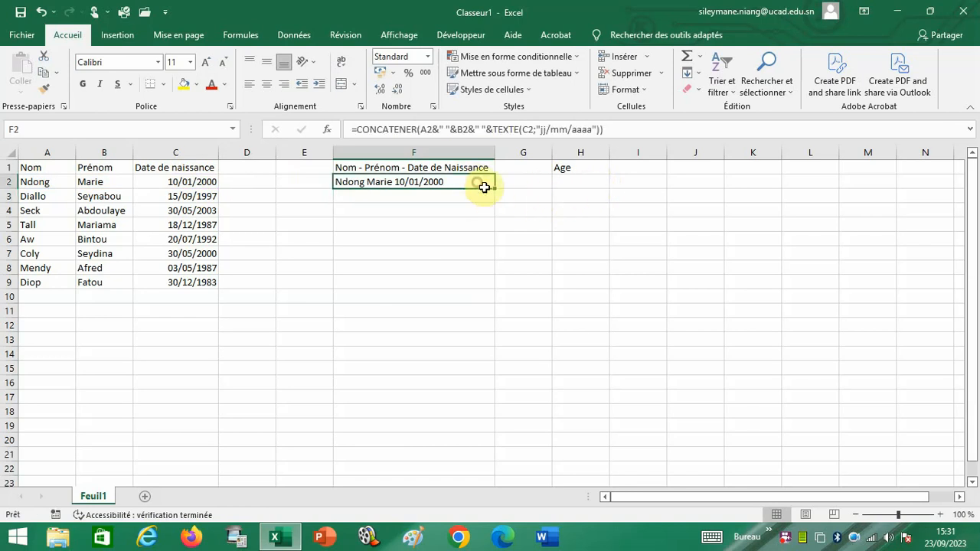
left_click_drag(494, 187, 480, 288)
left_click(584, 282)
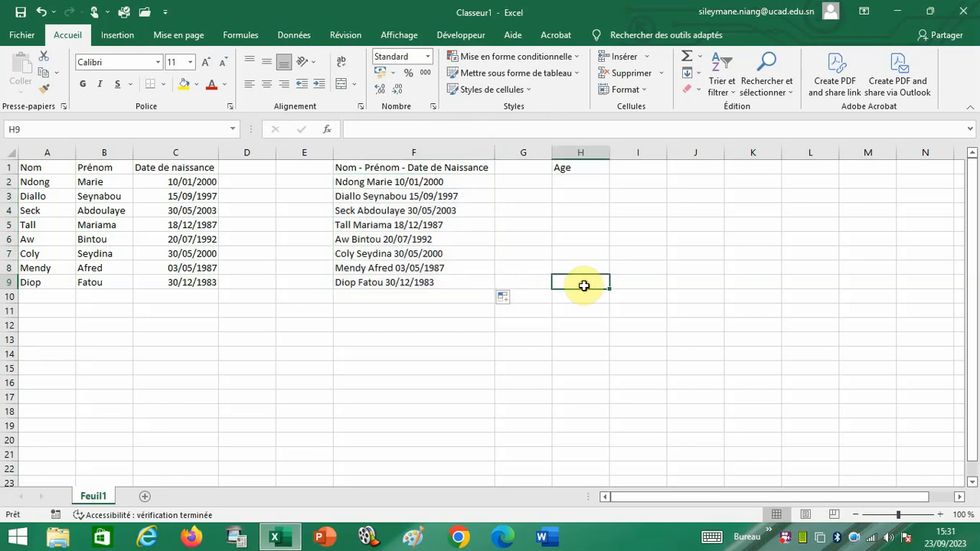
left_click(590, 208)
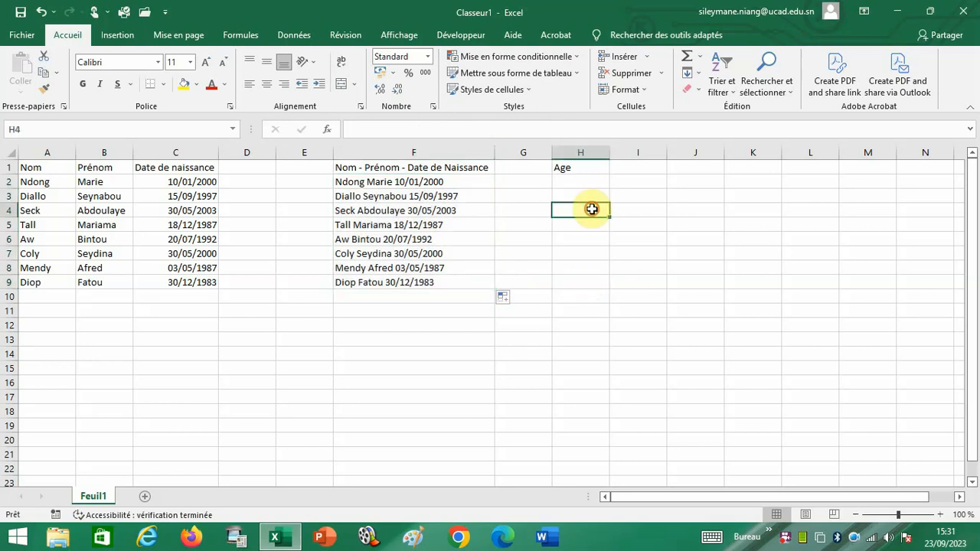
Step: Clear the contents of F2:F9 and select F2
left_click_drag(402, 181, 396, 282)
right_click(407, 218)
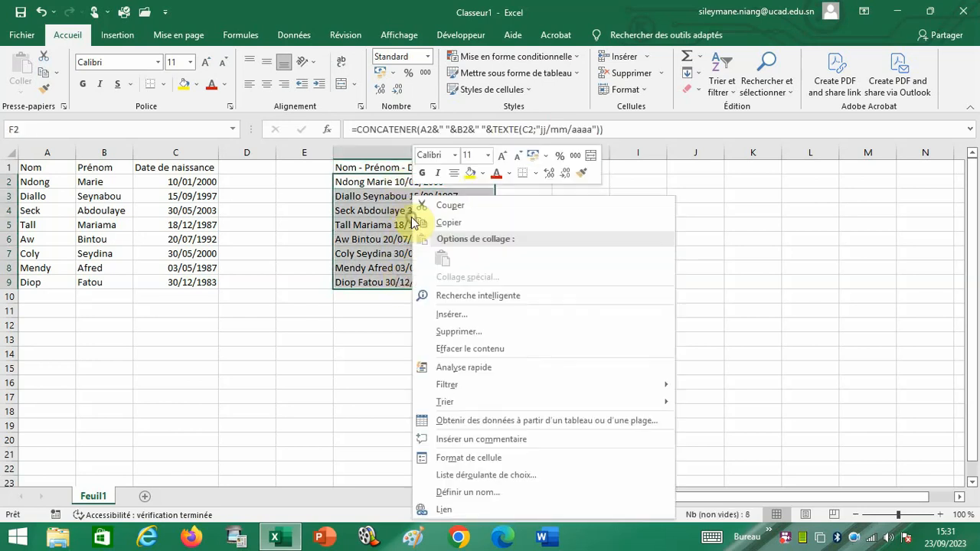
left_click(469, 348)
left_click(383, 182)
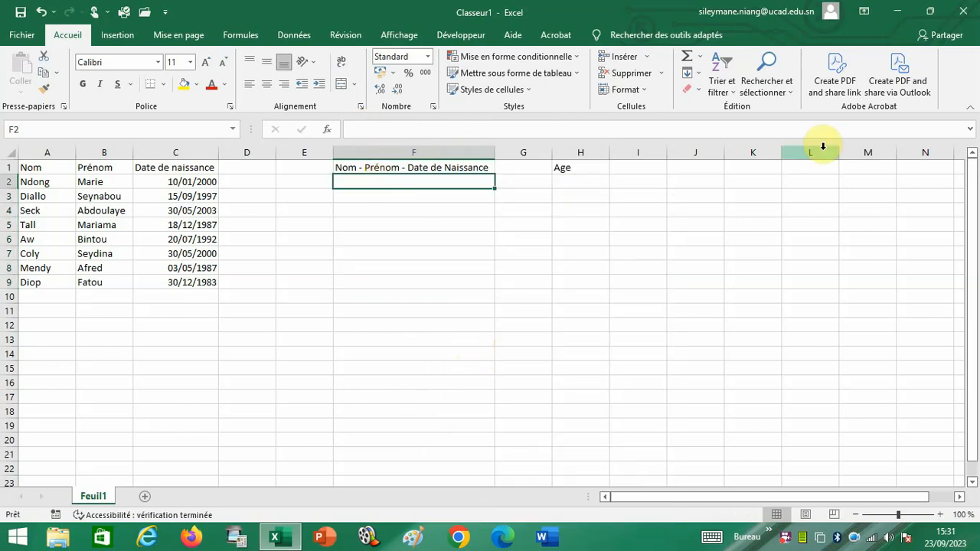
Step: Build a CONCATENER formula in F2 that combines A2, B2 and C2, with a space between each value
type("=conc")
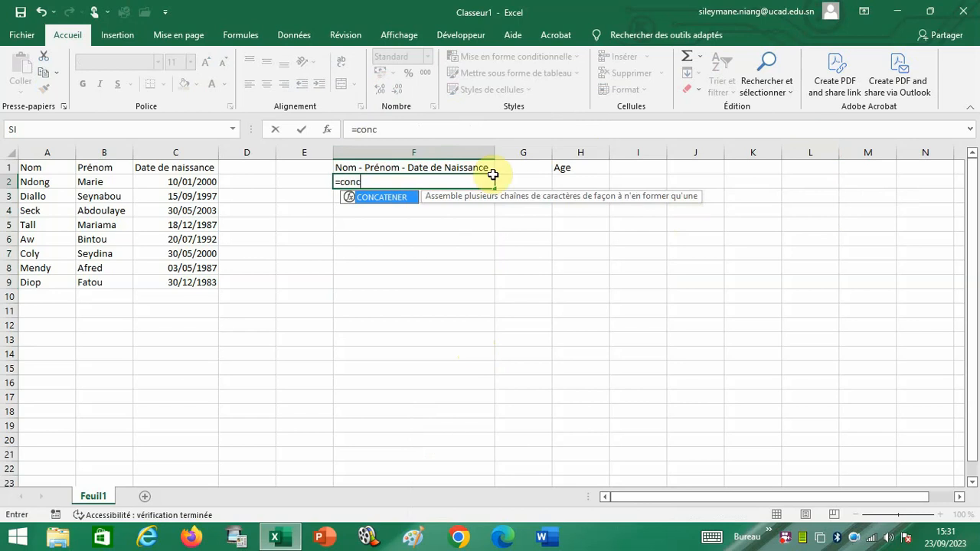
double_click(400, 197)
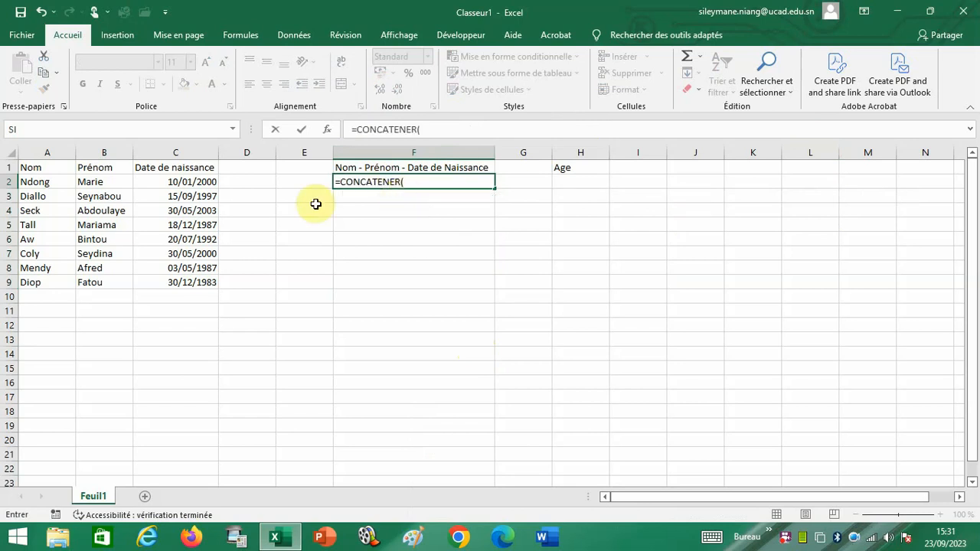
left_click(45, 182)
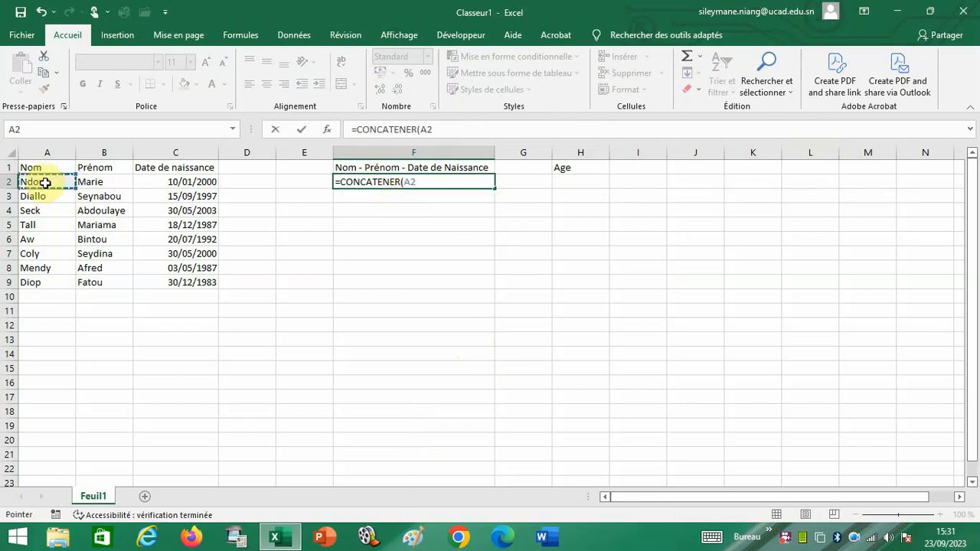
type("&\" \"")
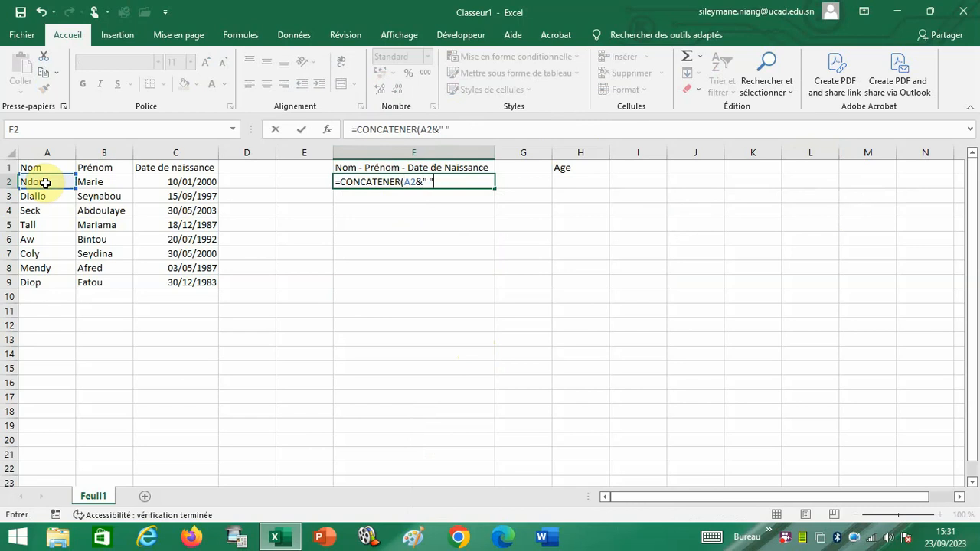
type("&")
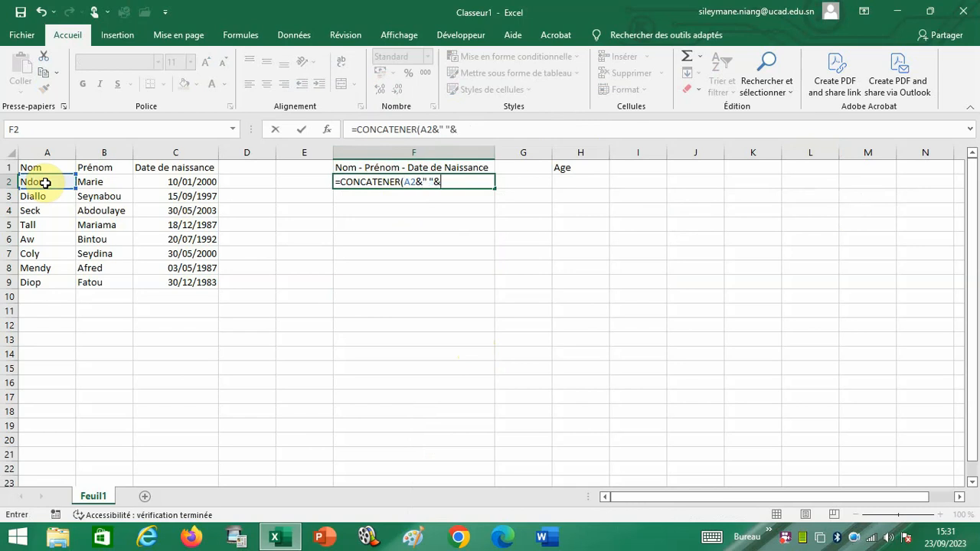
left_click(98, 182)
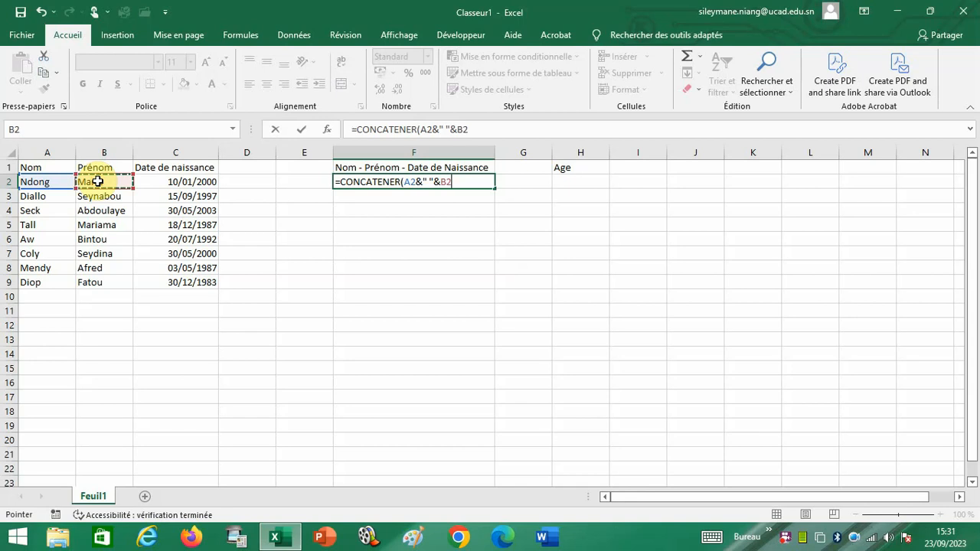
type("\" \"&")
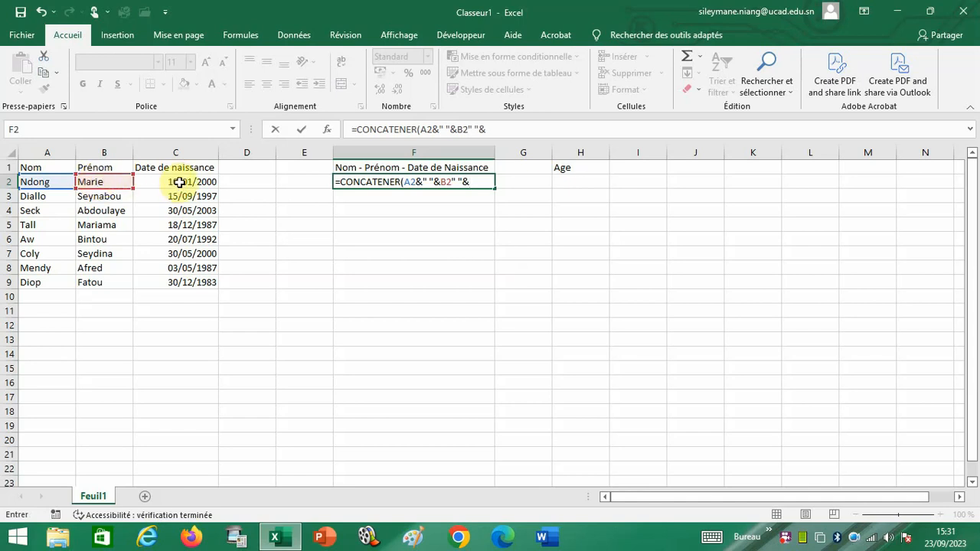
left_click(179, 182)
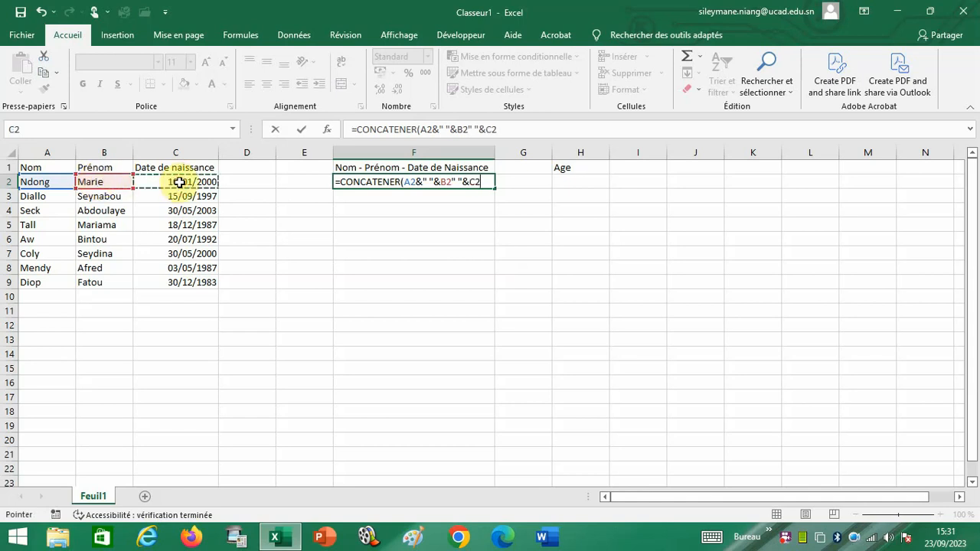
Step: Wrap C2 in the F2 formula in the TEXTE function with the date format "jj/mm/aaaa", and try to enter the formula
left_click(477, 182)
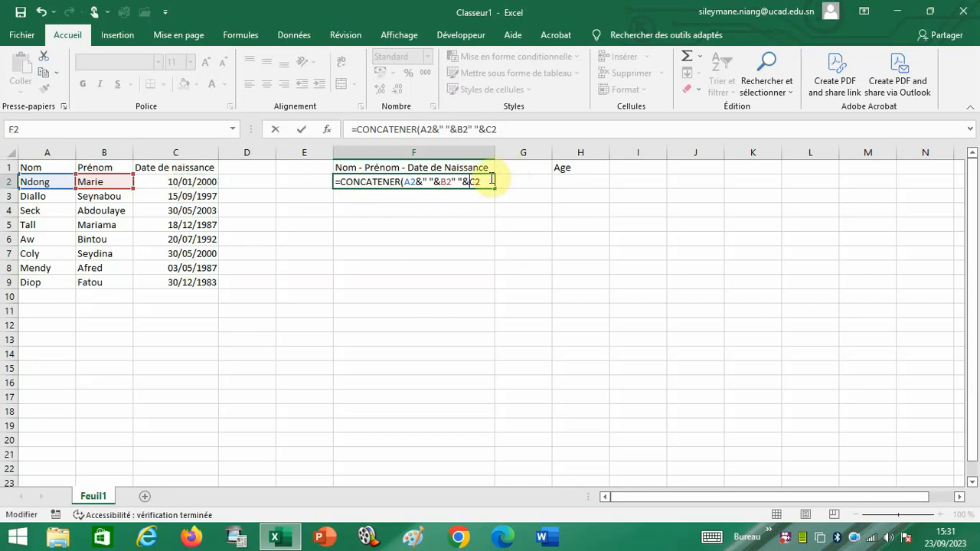
type("texte")
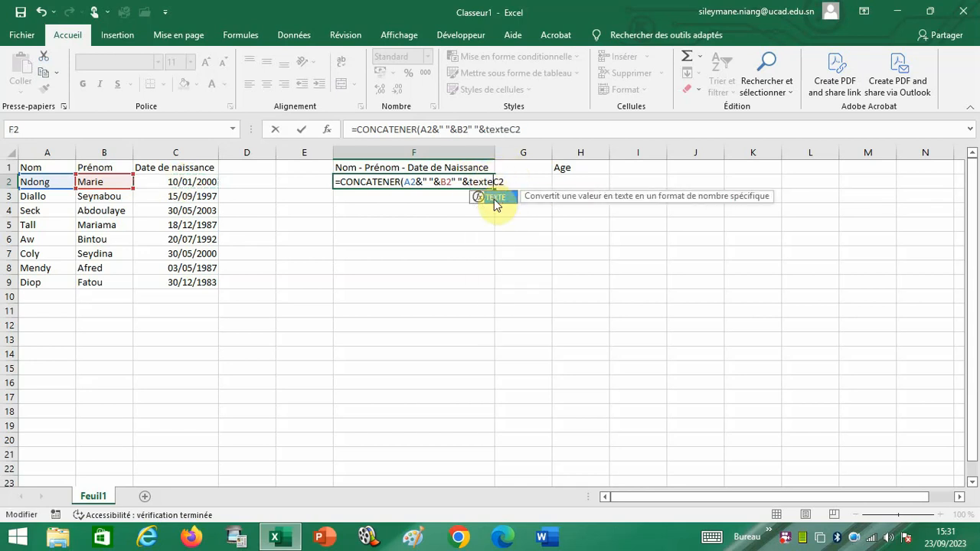
double_click(496, 198)
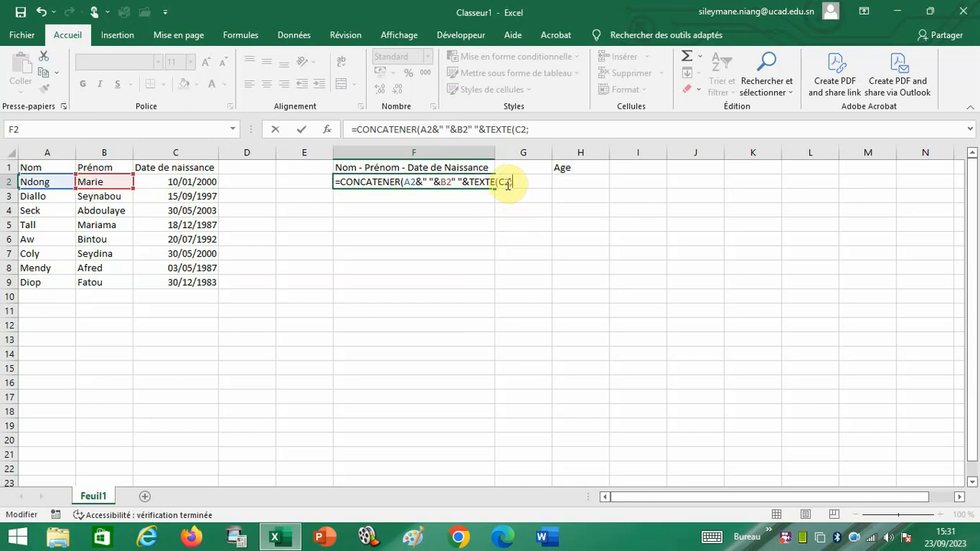
type("\"jj/mm/aaaa")
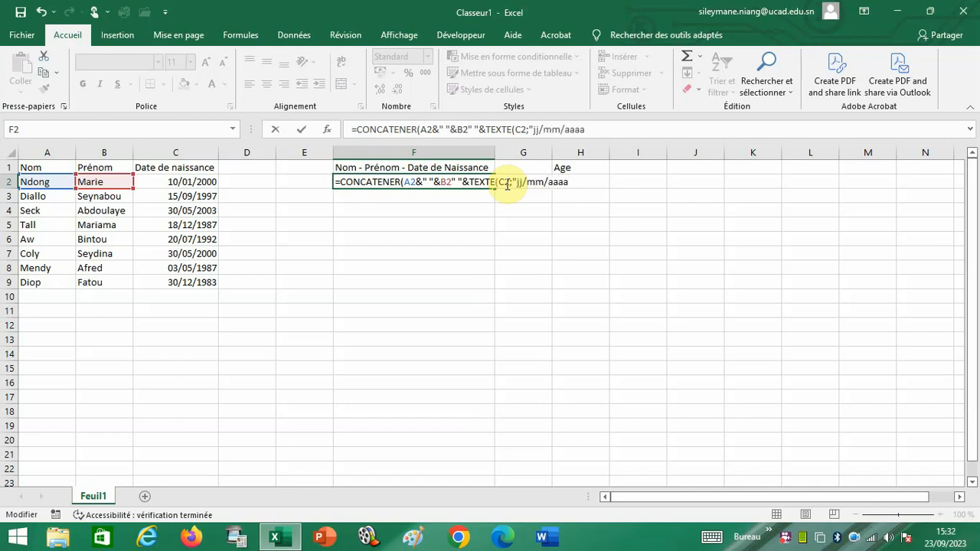
type("\"")
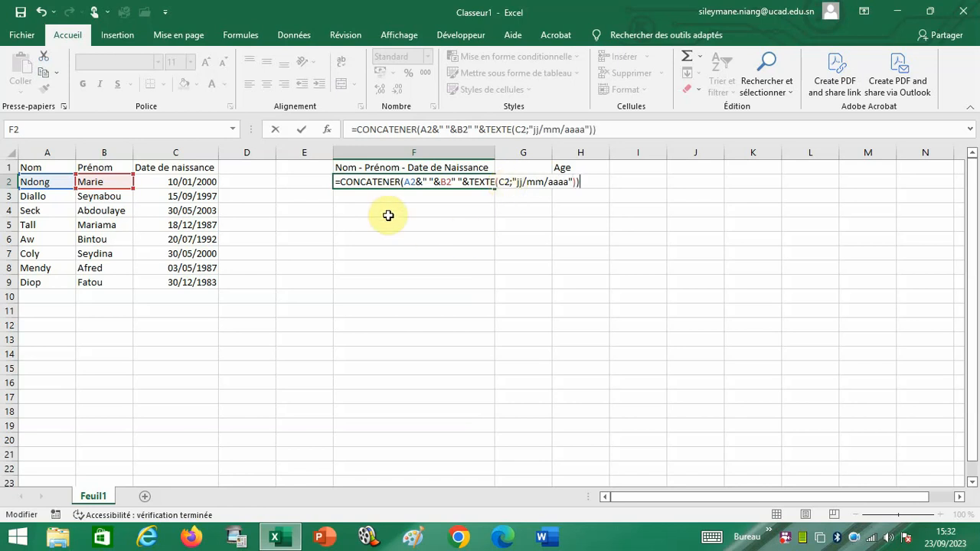
left_click_drag(404, 182, 474, 182)
left_click(452, 181)
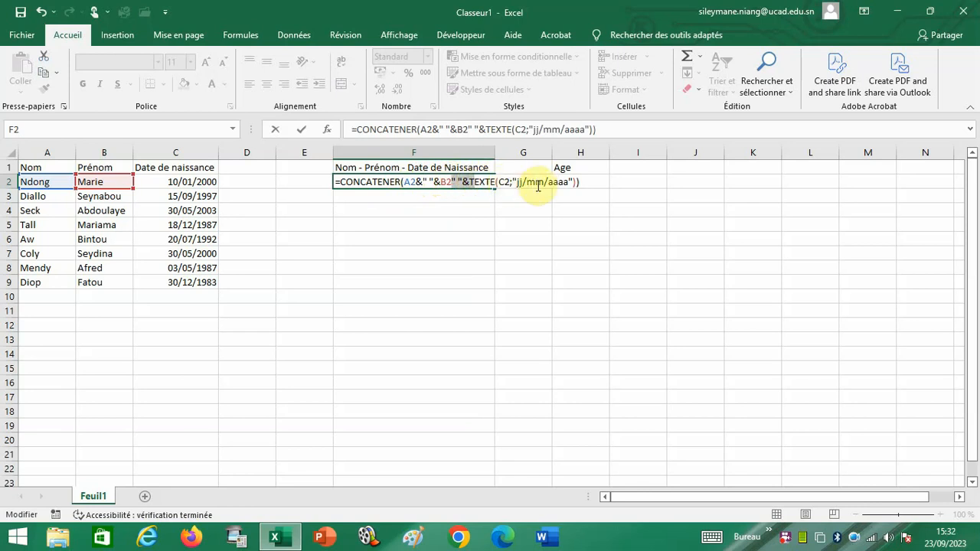
left_click(587, 187)
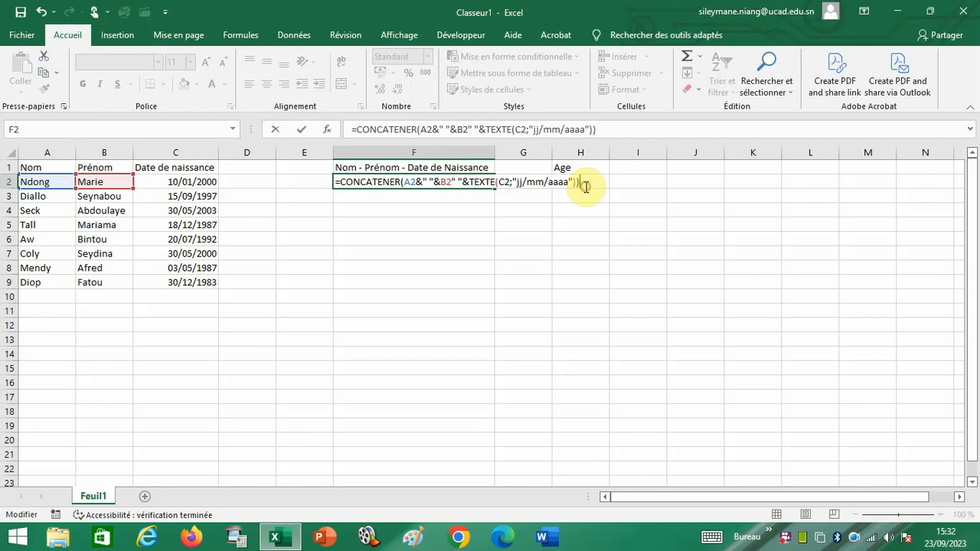
key("Return")
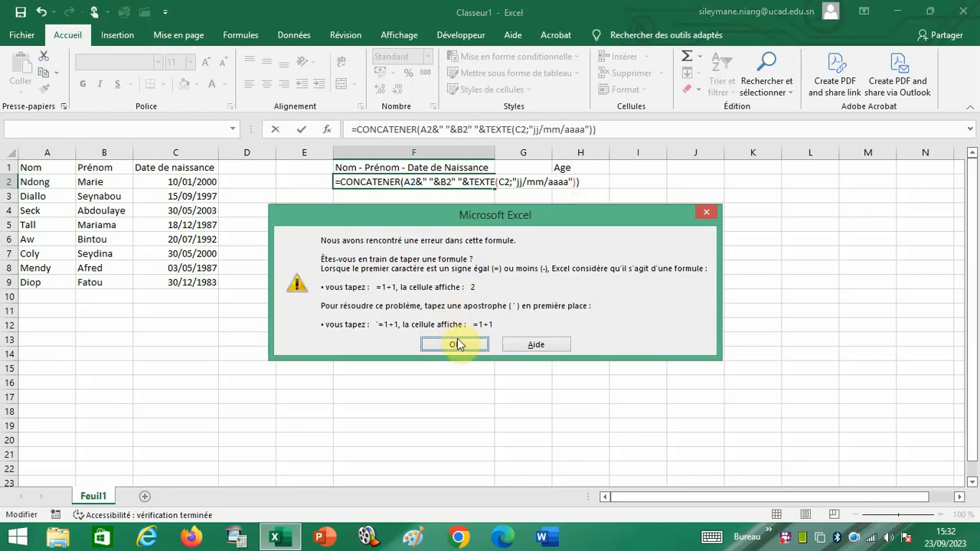
left_click(457, 344)
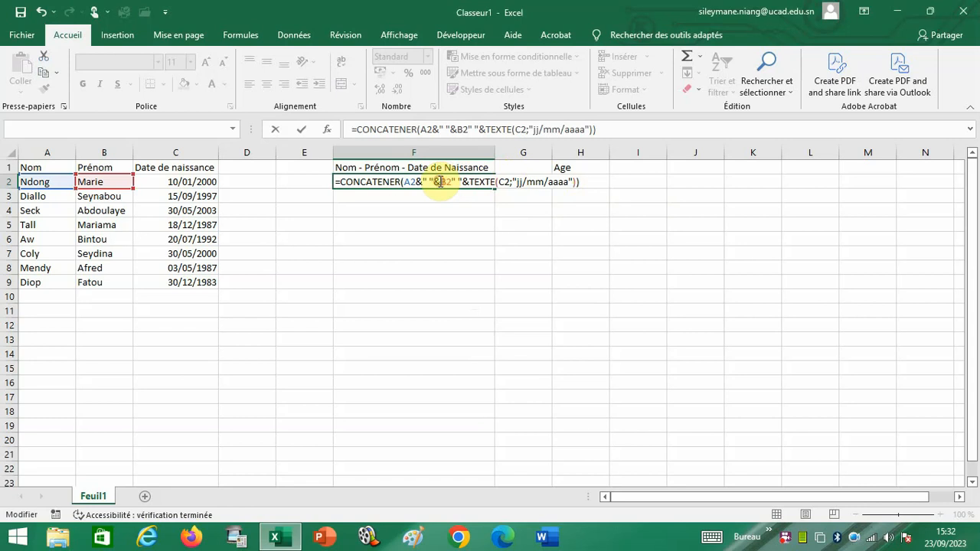
Step: Add the missing & after B2 in the F2 CONCATENER formula, enter it and fill it down through F9
left_click(451, 182)
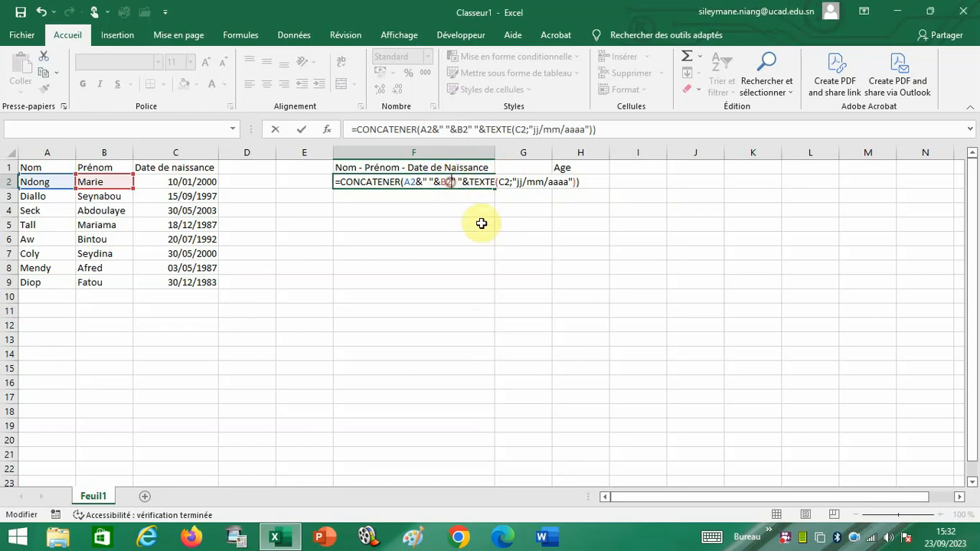
type("&")
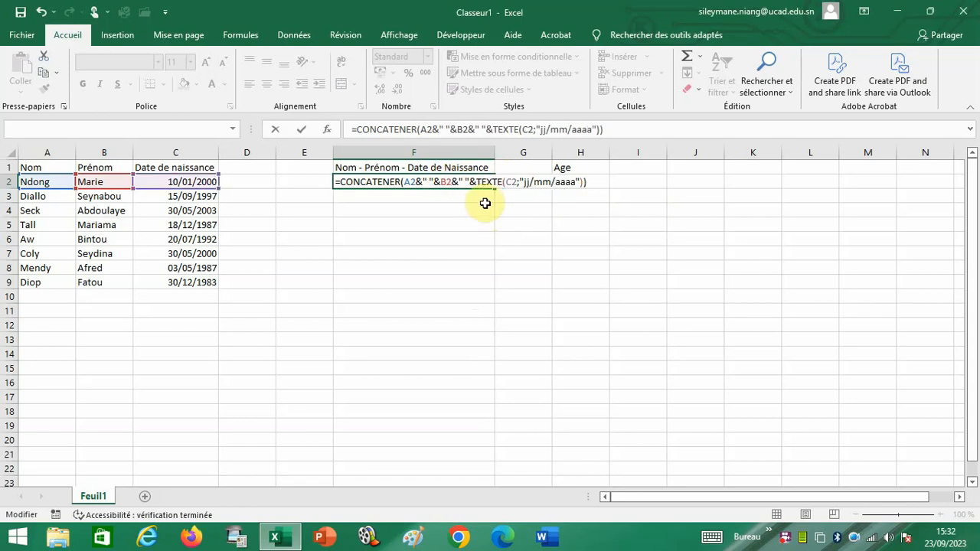
key("Return")
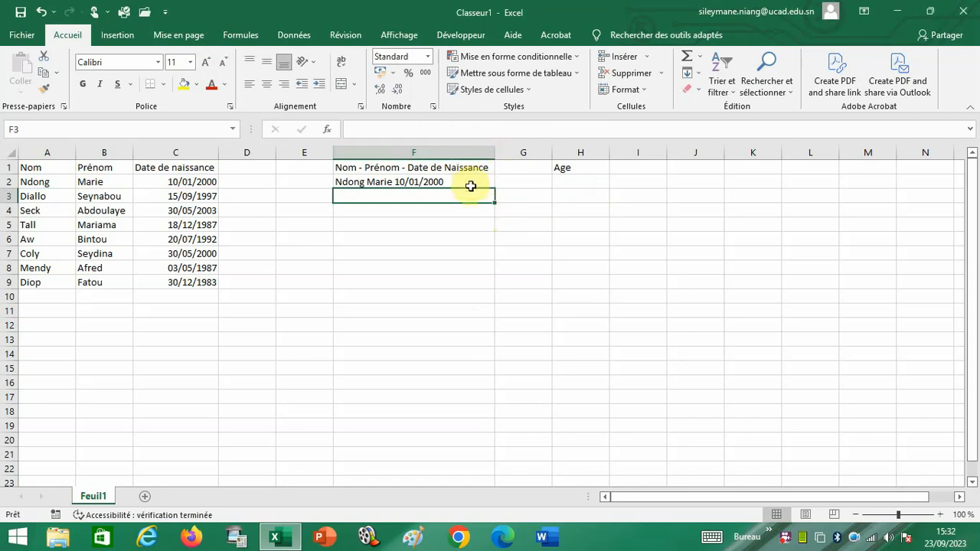
left_click(470, 186)
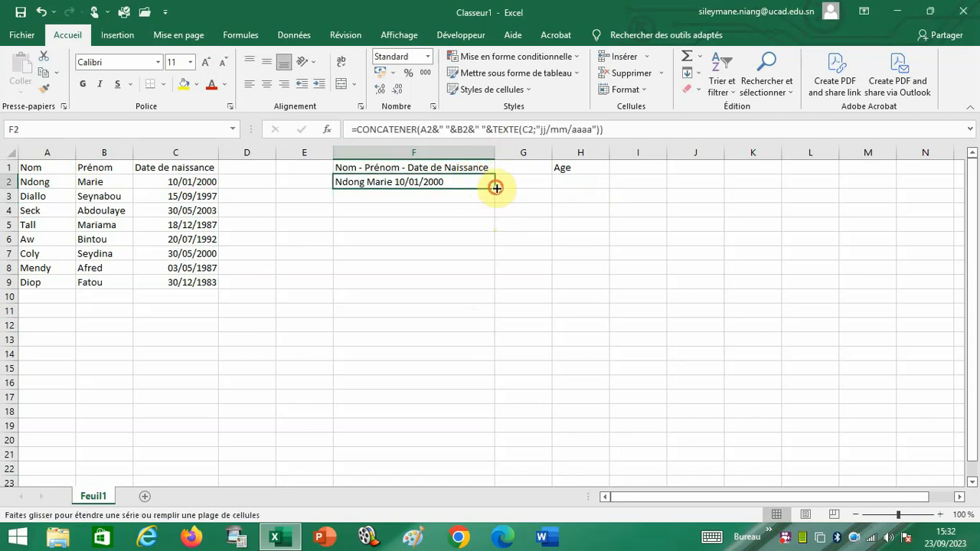
left_click_drag(495, 188, 485, 283)
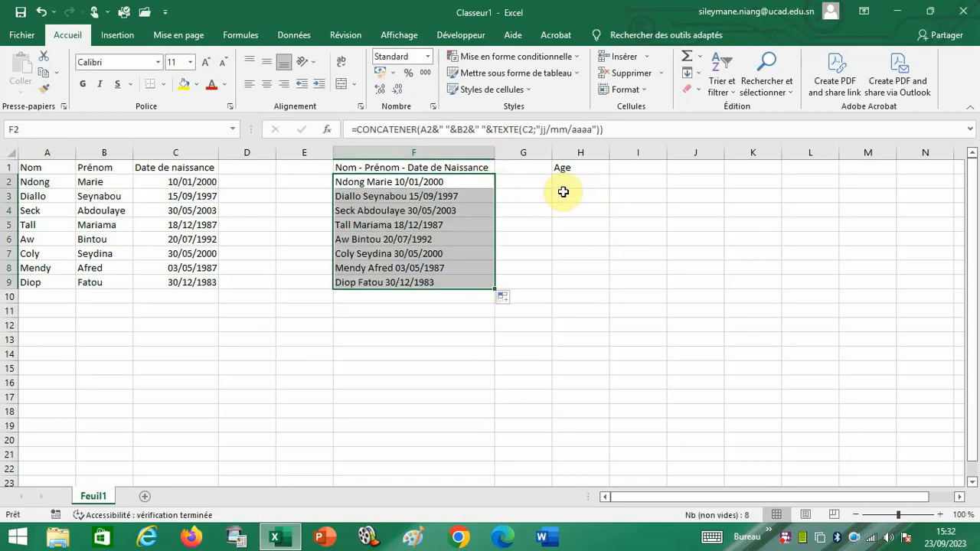
Step: Calculate the age in whole years in H2 with =DATEDIF(C2;AUJOURDHUI();"y")
left_click(563, 184)
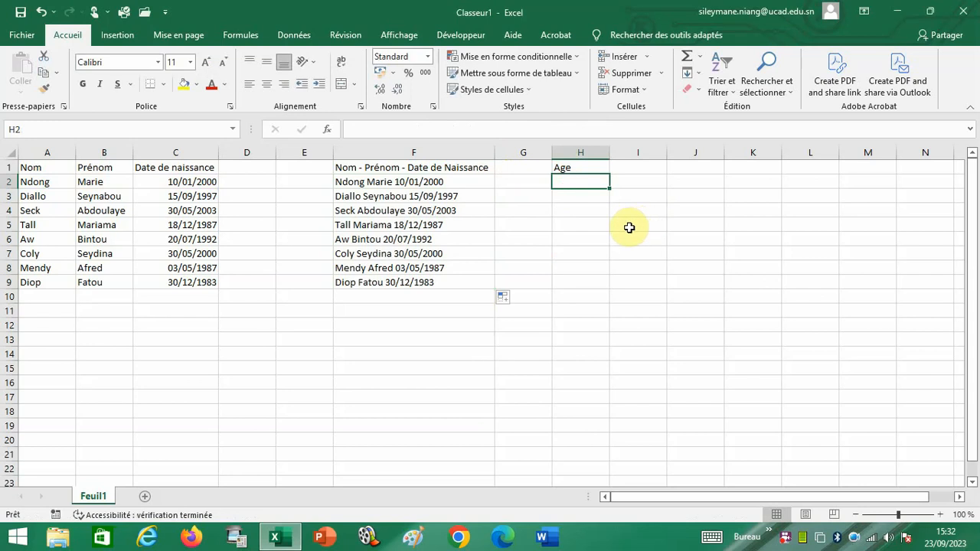
type("=dat")
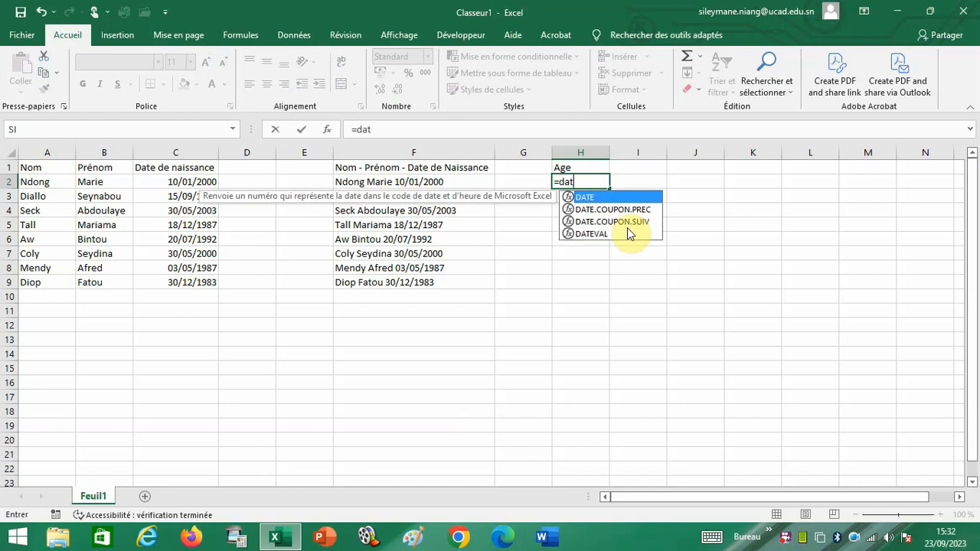
type("edi")
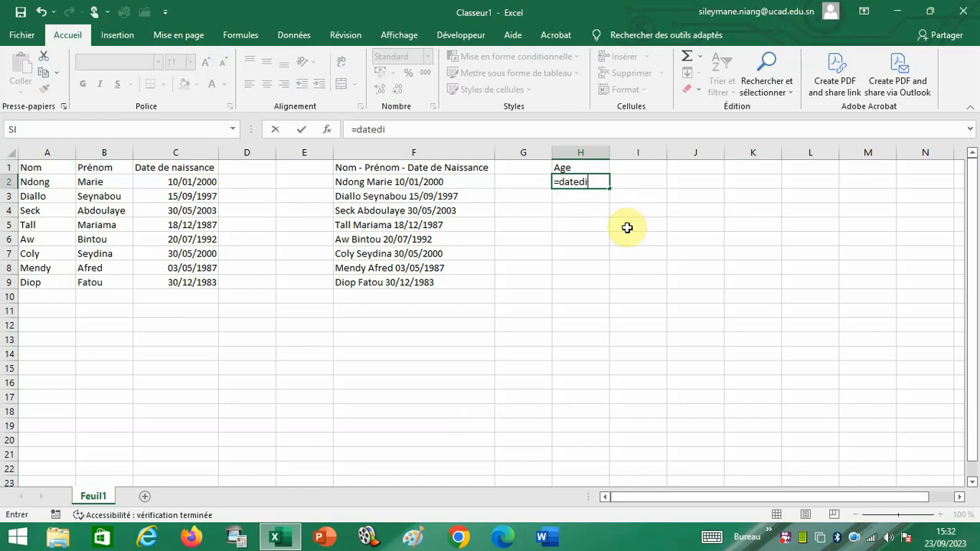
type("f(")
left_click(194, 182)
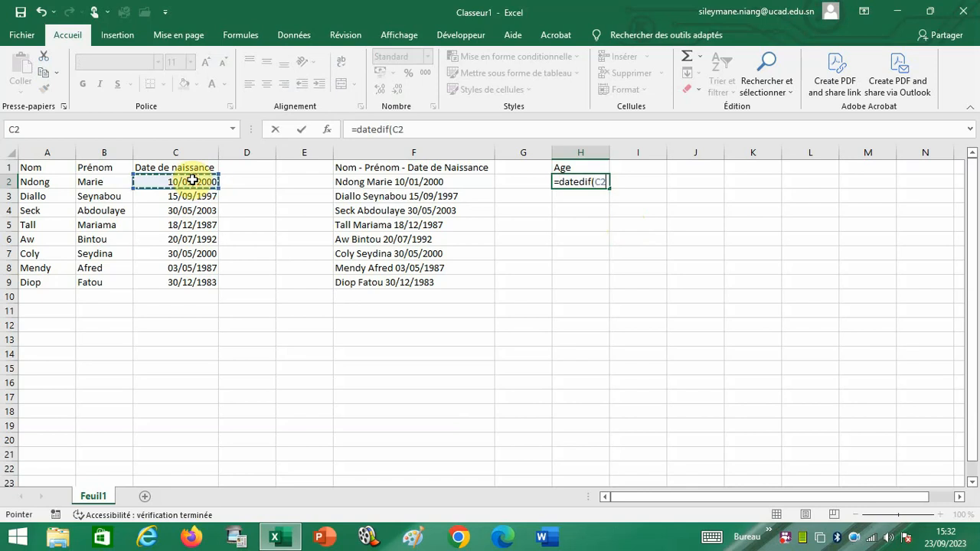
type(";")
type("auj")
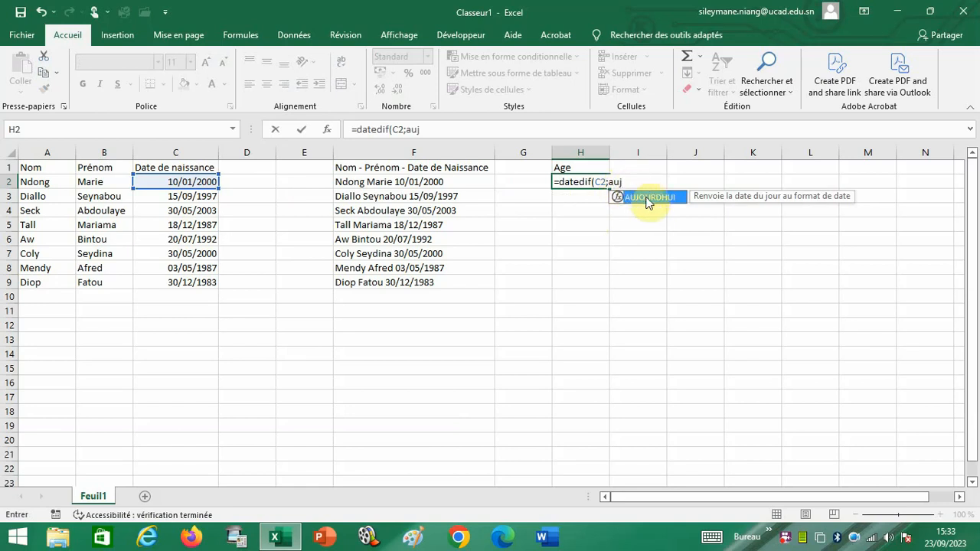
double_click(647, 197)
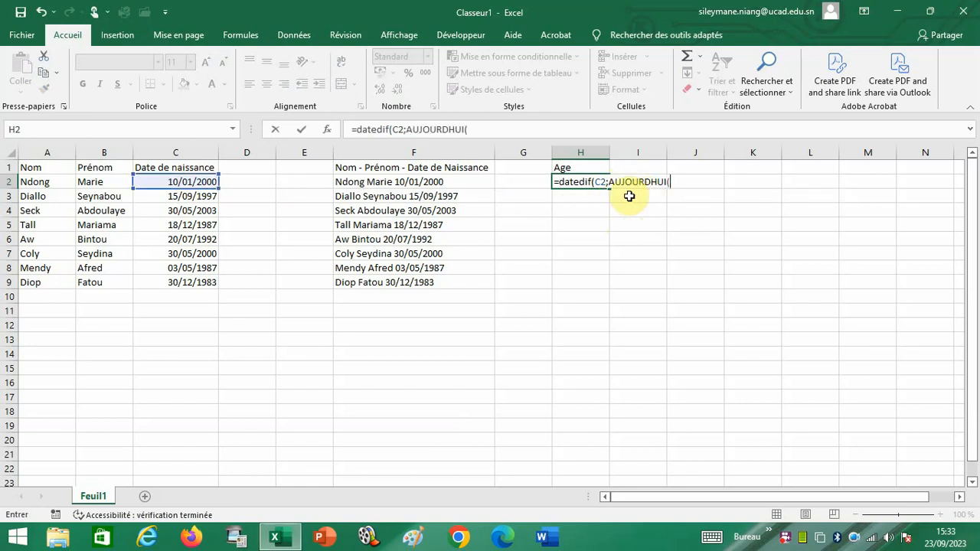
type(")")
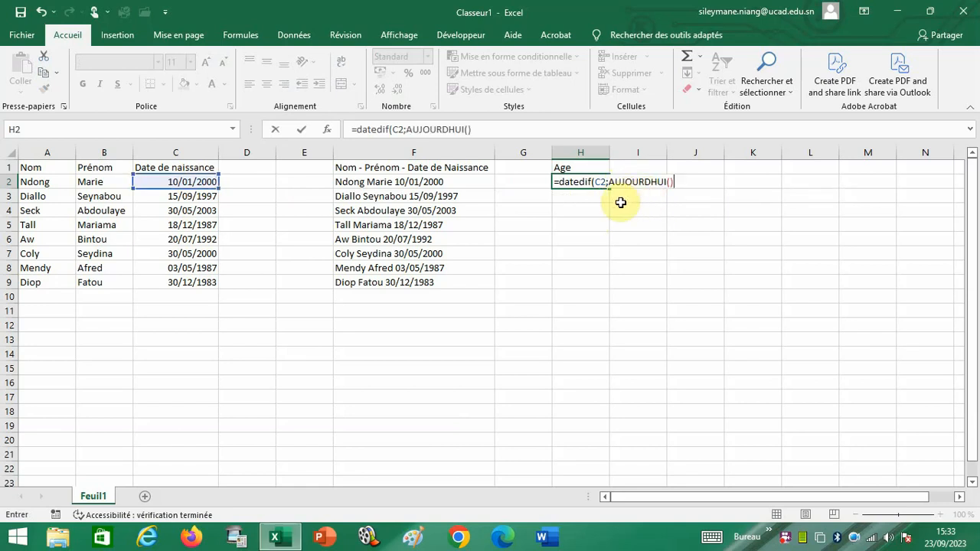
type(";\"y\")")
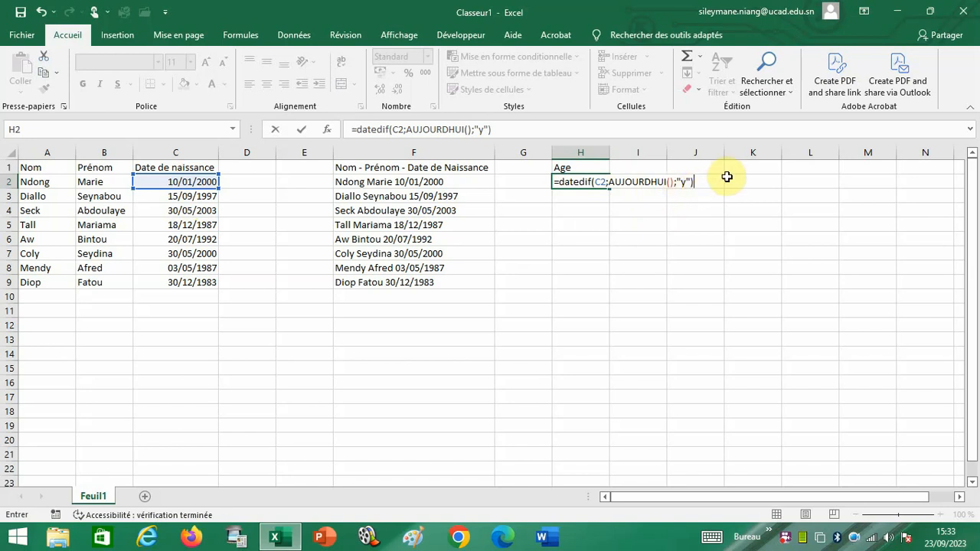
key("Return")
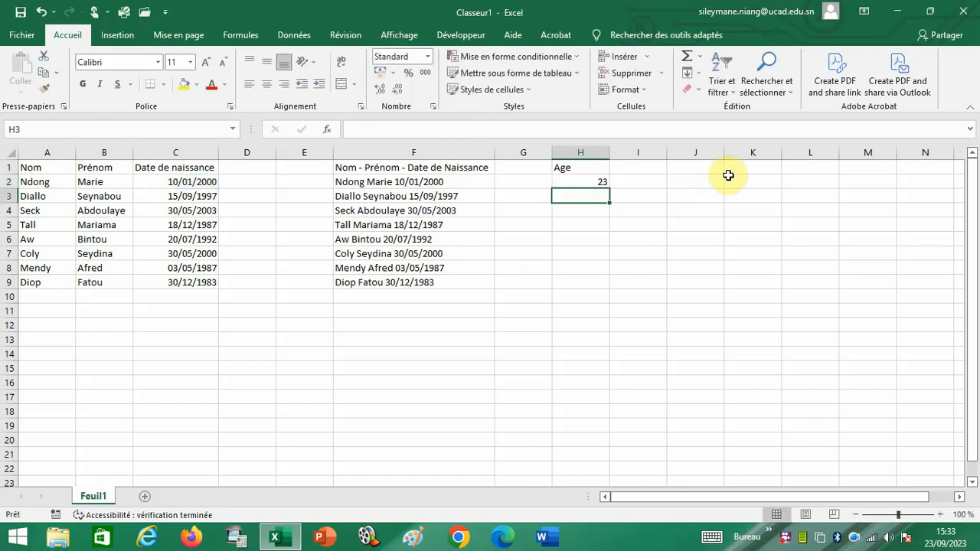
Step: Fill the H2 age formula down through H9 and deselect the range
left_click(593, 182)
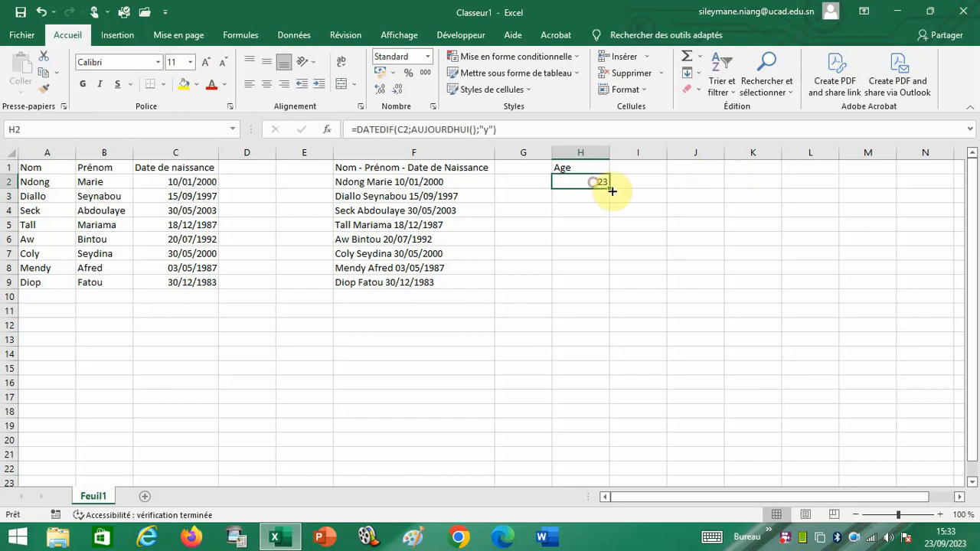
left_click_drag(611, 188, 607, 234)
left_click_drag(606, 261, 609, 287)
left_click(765, 383)
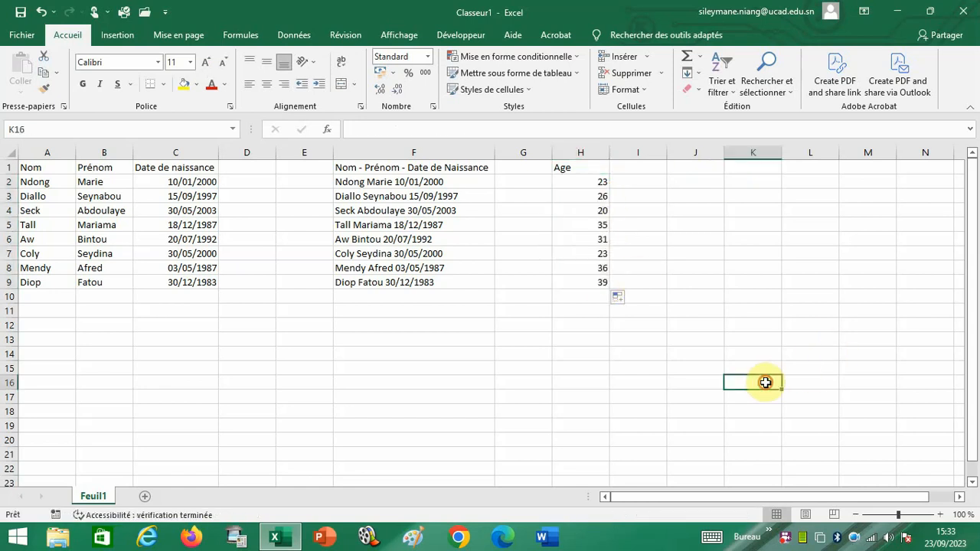
Step: Clear the contents of the age cells H2:H9
left_click(580, 180)
left_click_drag(580, 181, 581, 279)
right_click(580, 220)
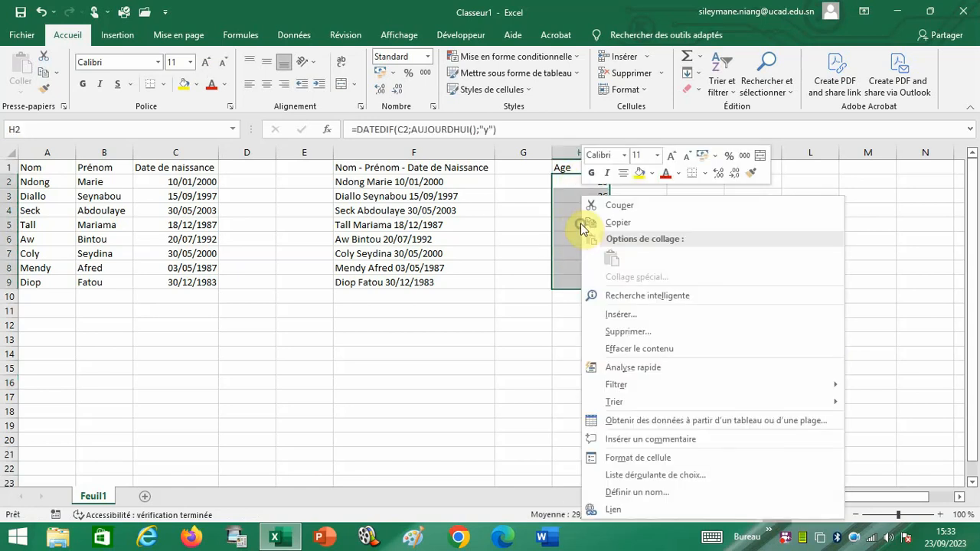
left_click(650, 350)
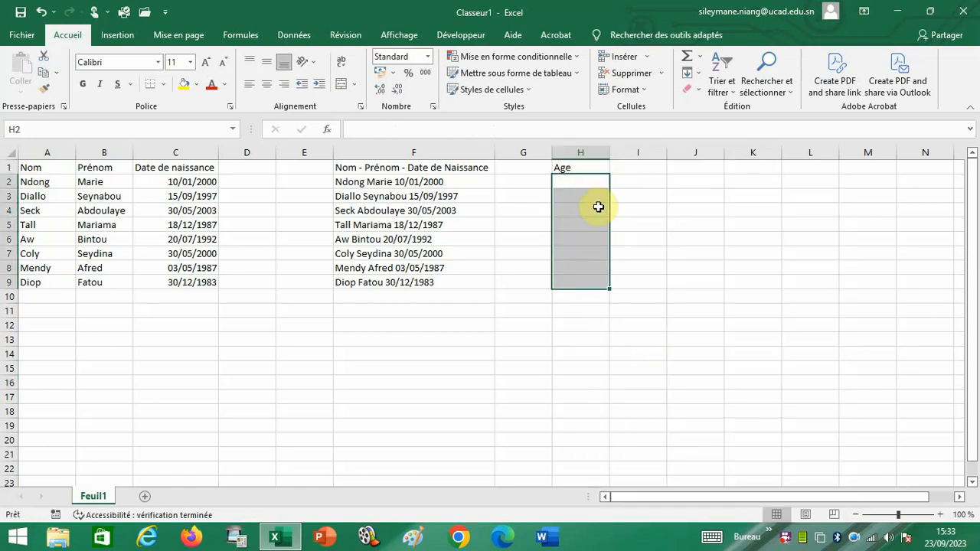
Step: Calculate the age in whole years in H2 with =DATEDIF(C2;AUJOURDHUI();"y") and fill the formula down through H9
left_click(589, 180)
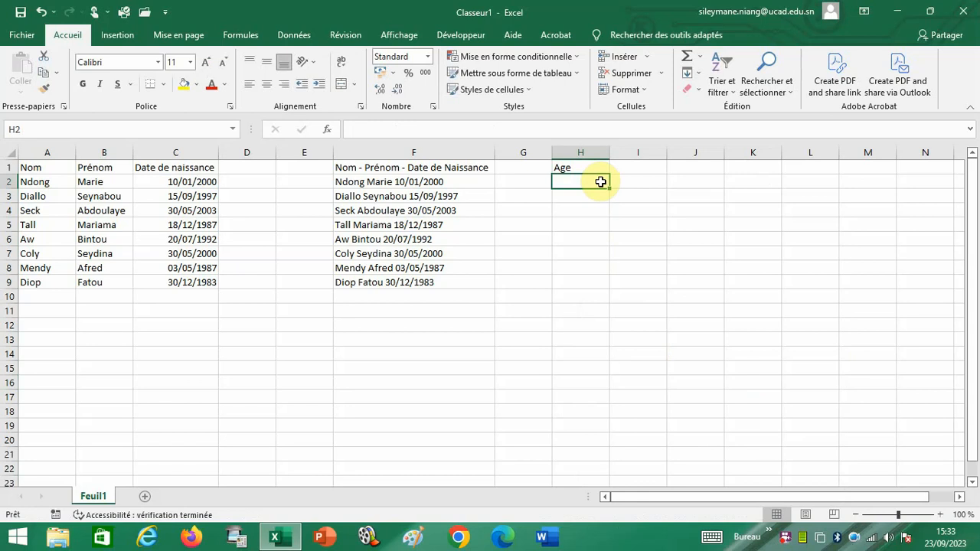
type("=date")
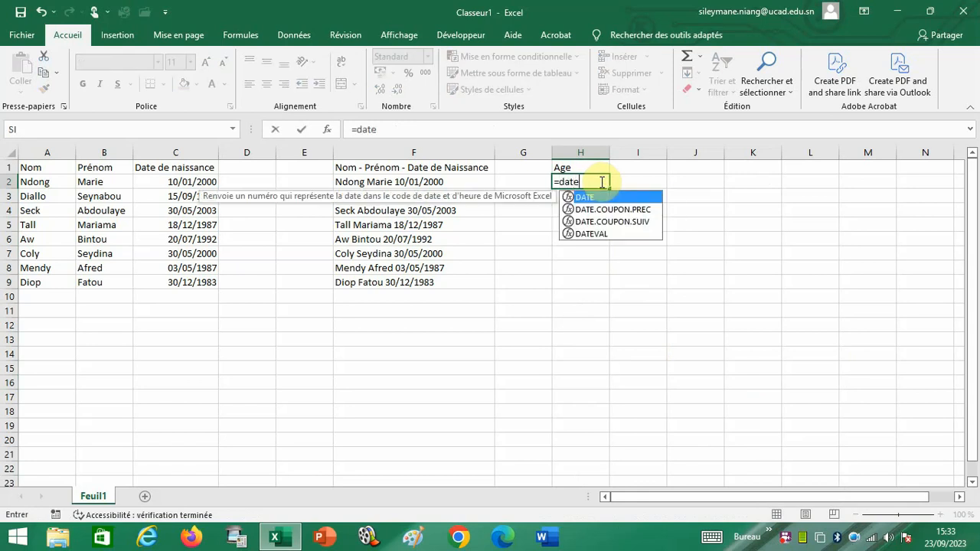
type("dif")
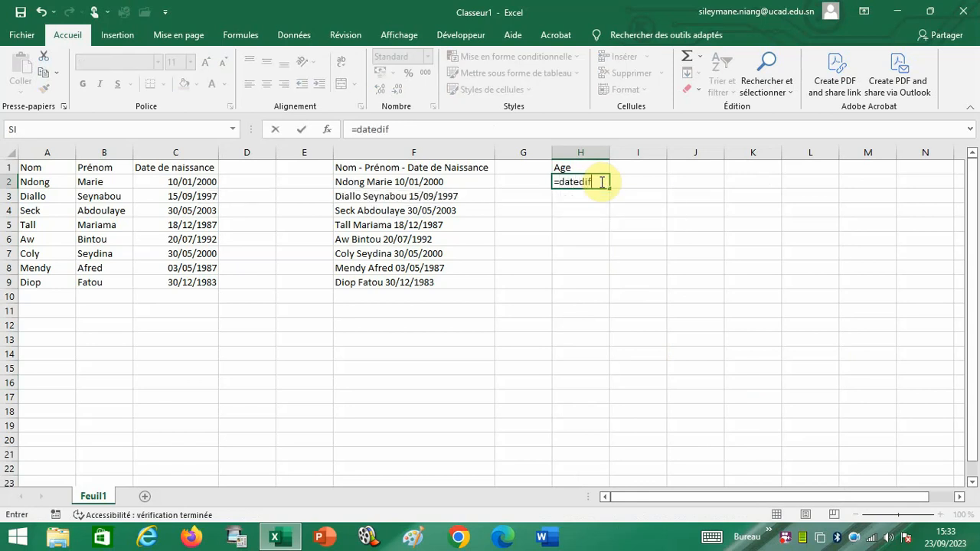
type("(")
left_click(191, 184)
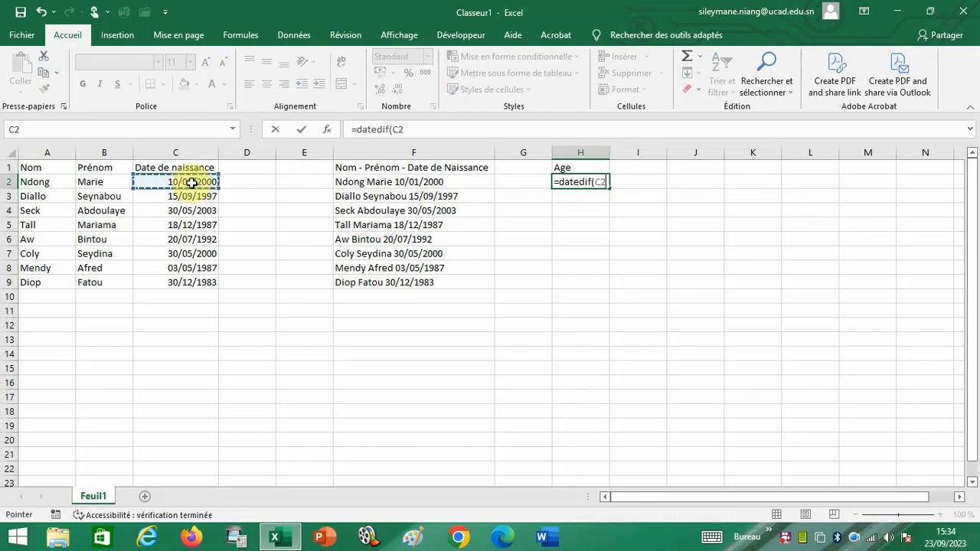
type(";auj")
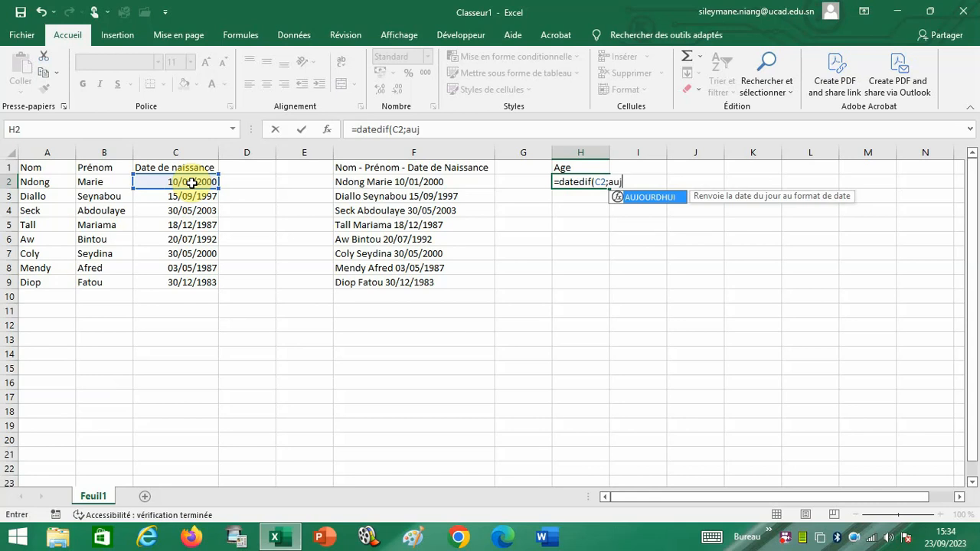
type("ou")
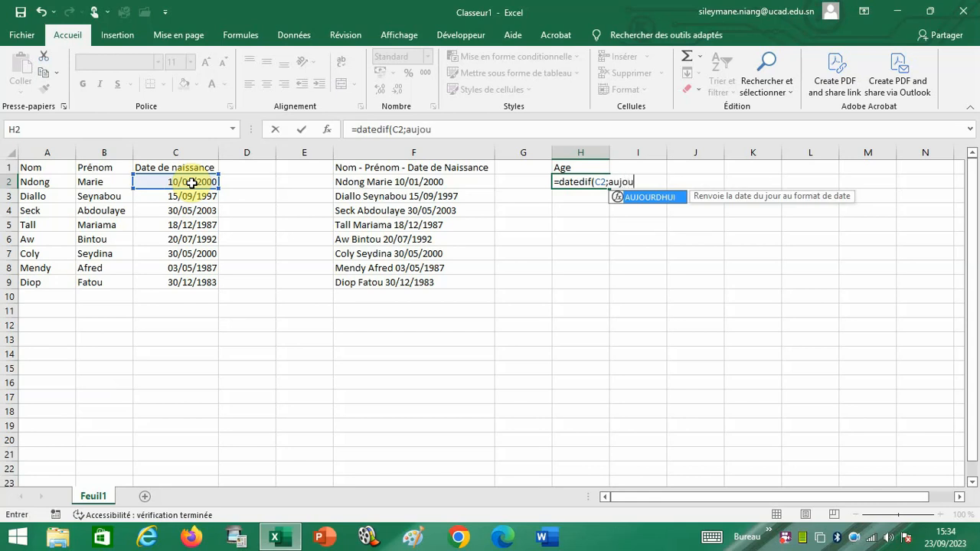
double_click(622, 197)
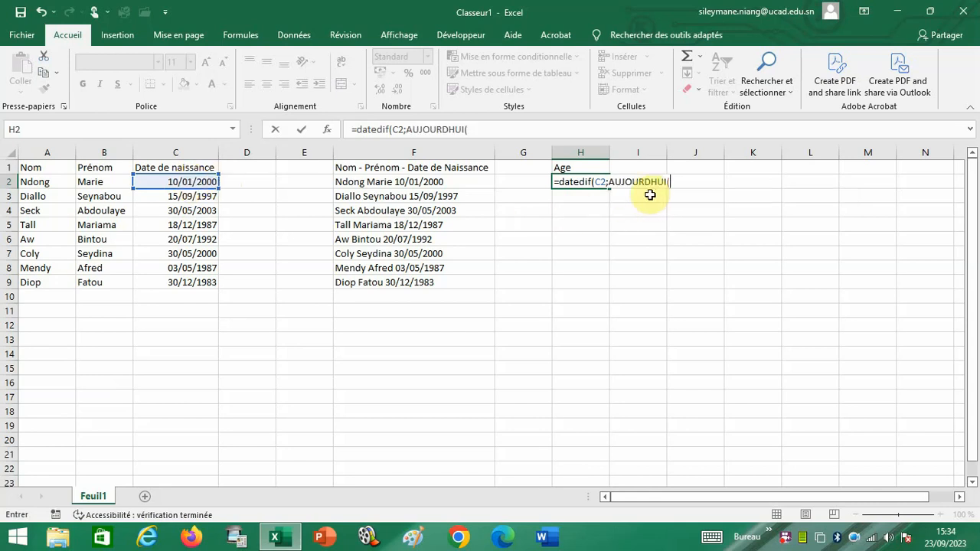
type(");\"y\")")
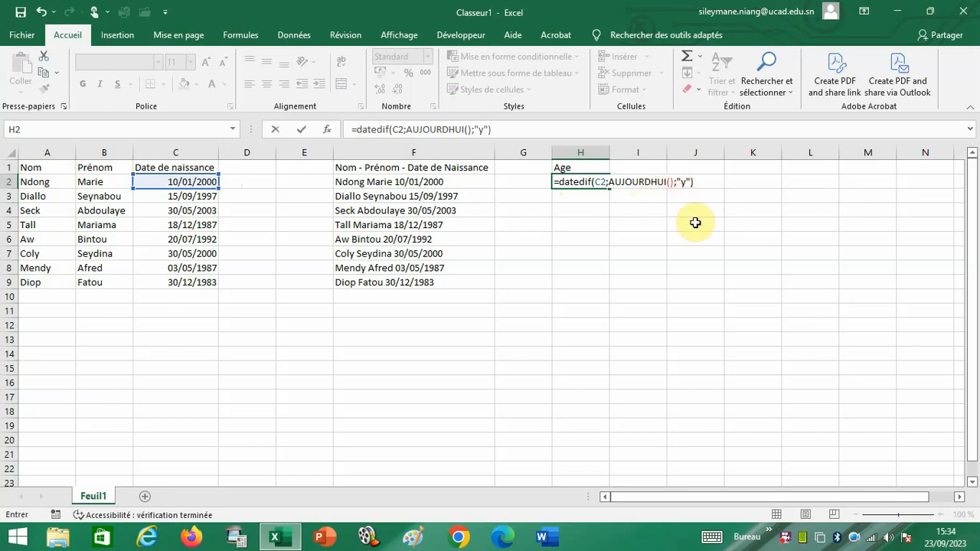
key("Return")
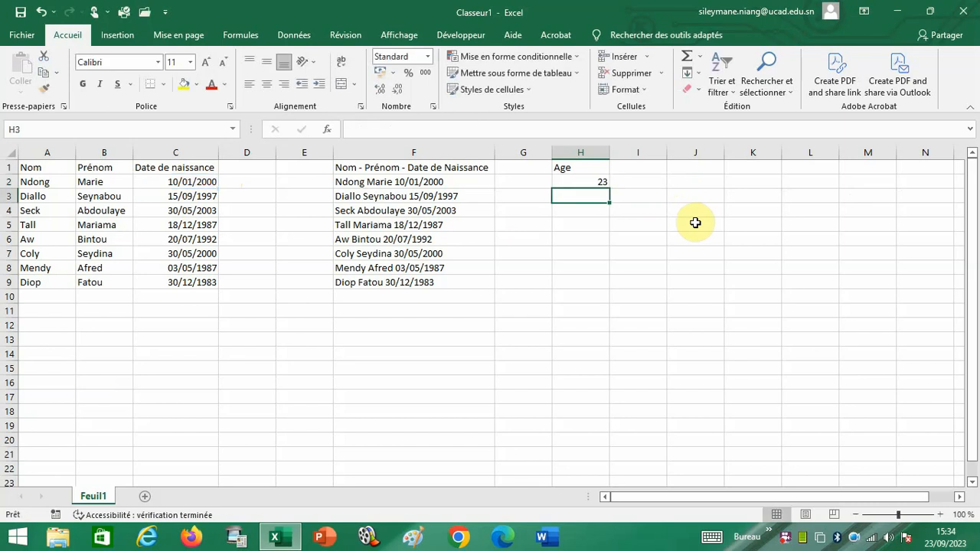
left_click(601, 182)
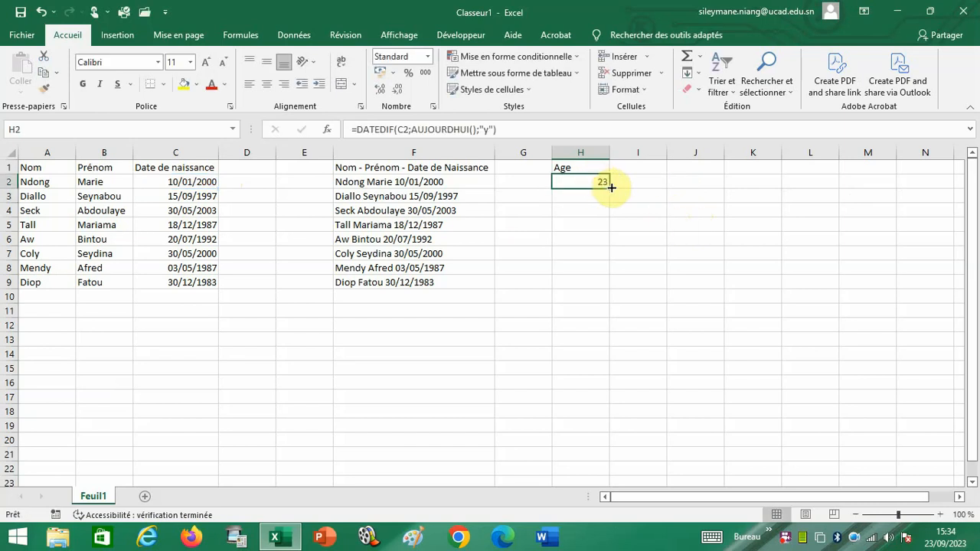
left_click_drag(610, 188, 607, 283)
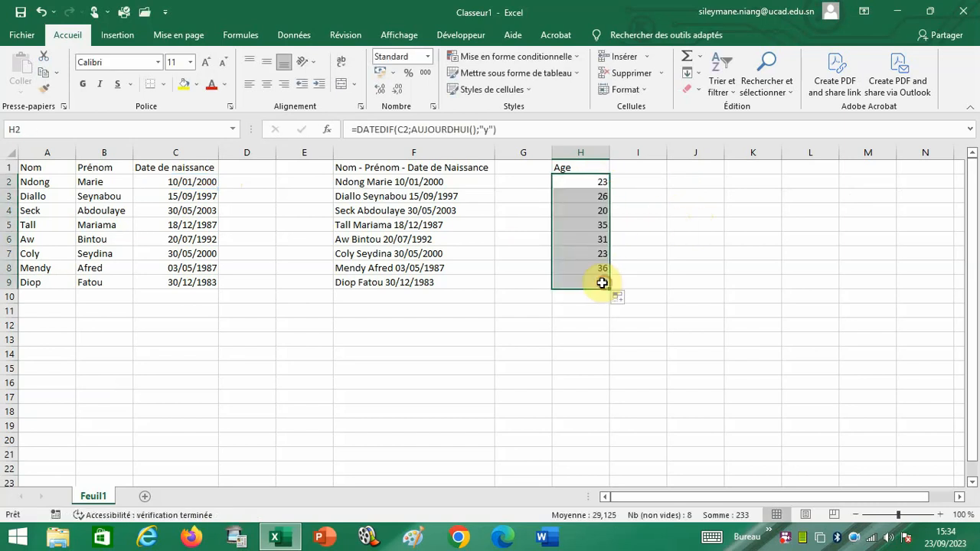
Step: Enter the column heading "Age en mois" in I1
left_click(650, 166)
type("Age e,")
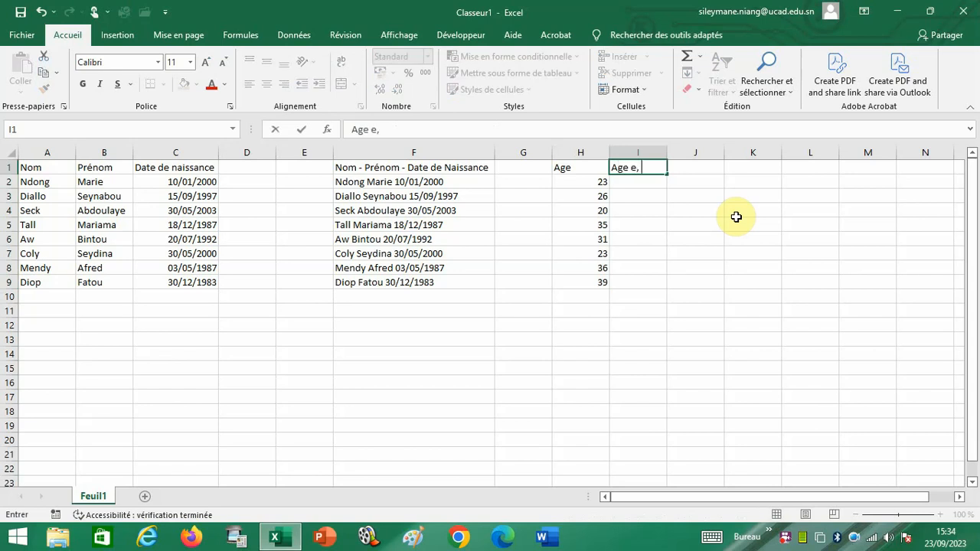
key("BackSpace")
type("n mois")
key("Return")
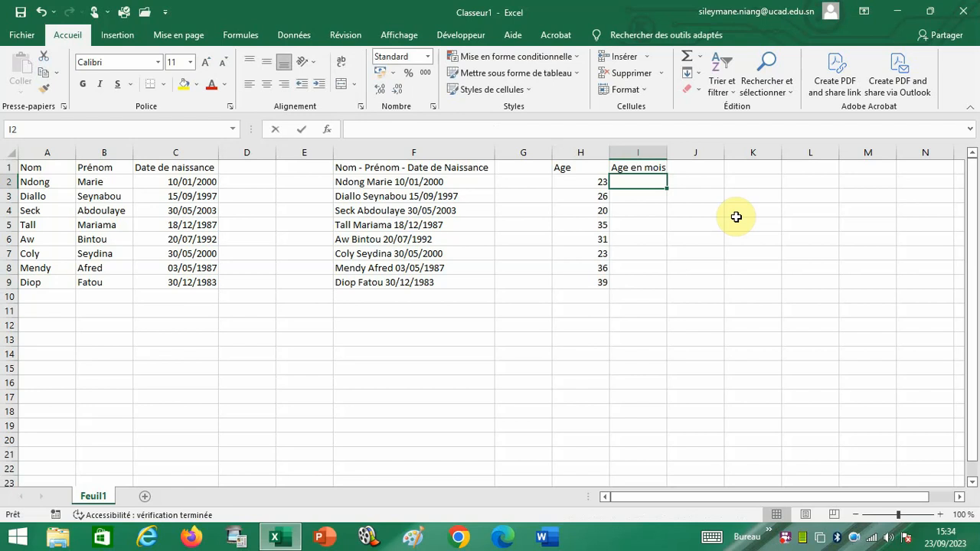
Step: Calculate the age in months in I2 with =DATEDIF(C2;AUJOURDHUI();"m") and fill the formula down through I9
type("=datedif(")
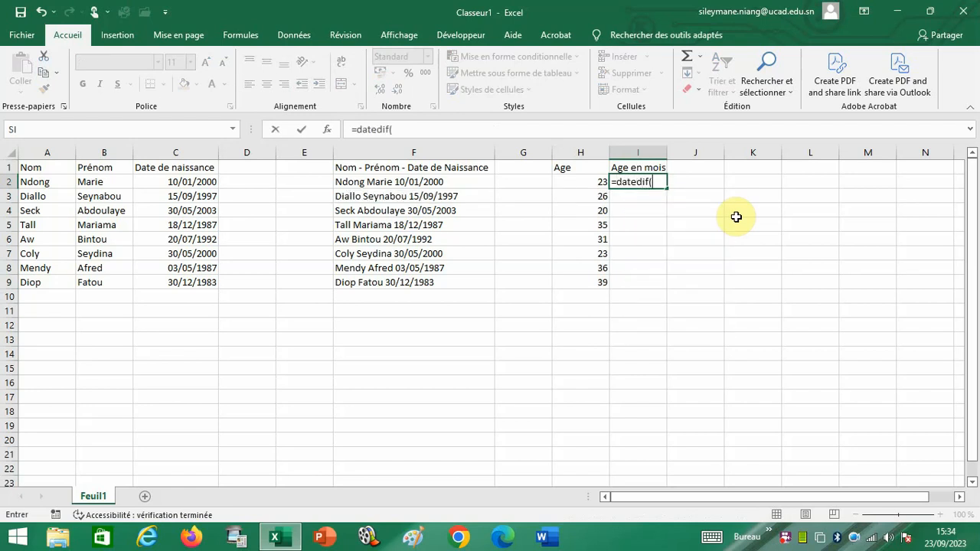
left_click(200, 182)
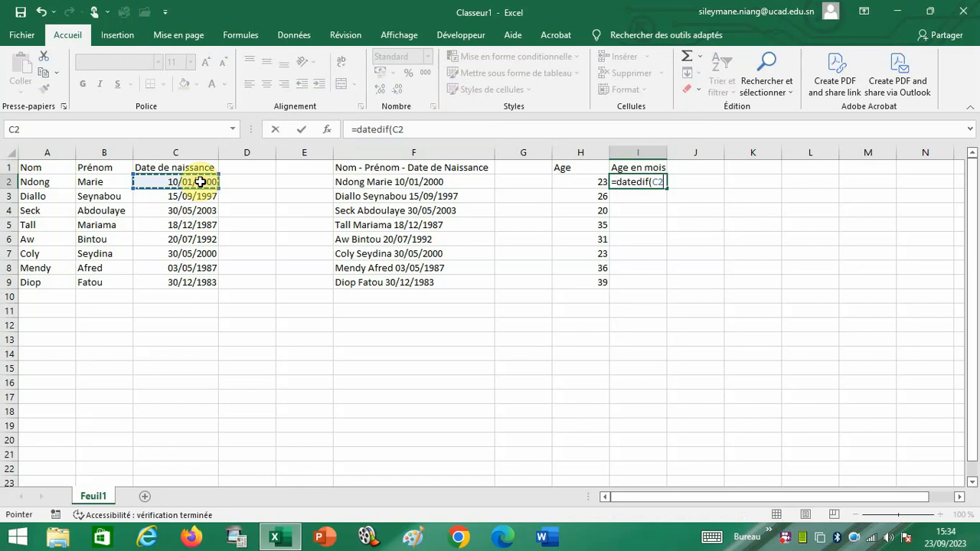
type(";auj")
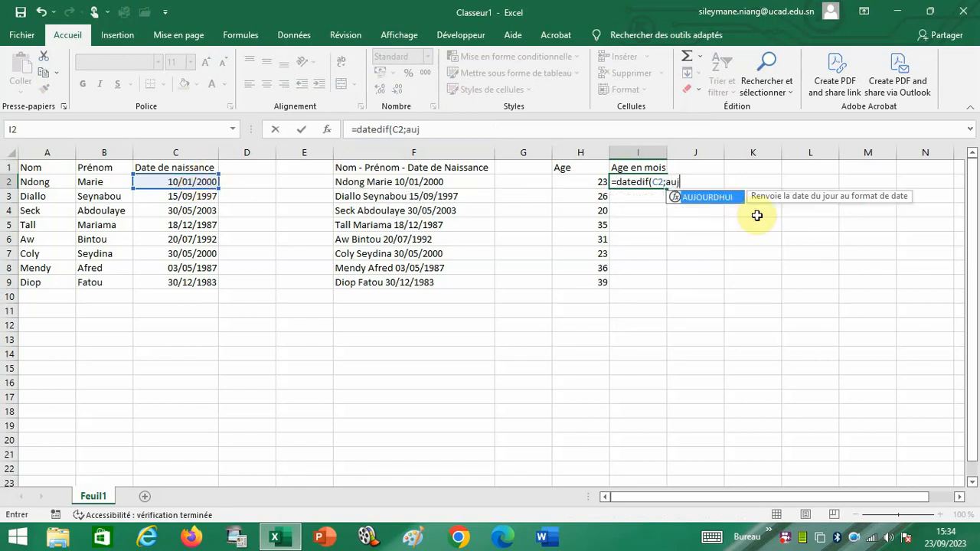
double_click(712, 197)
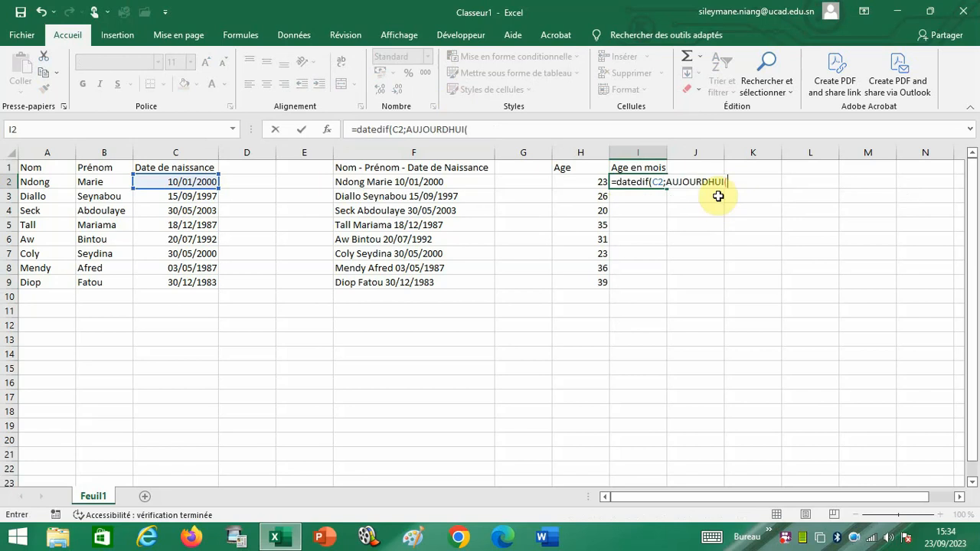
type(");\"m\")")
key("Return")
left_click(661, 181)
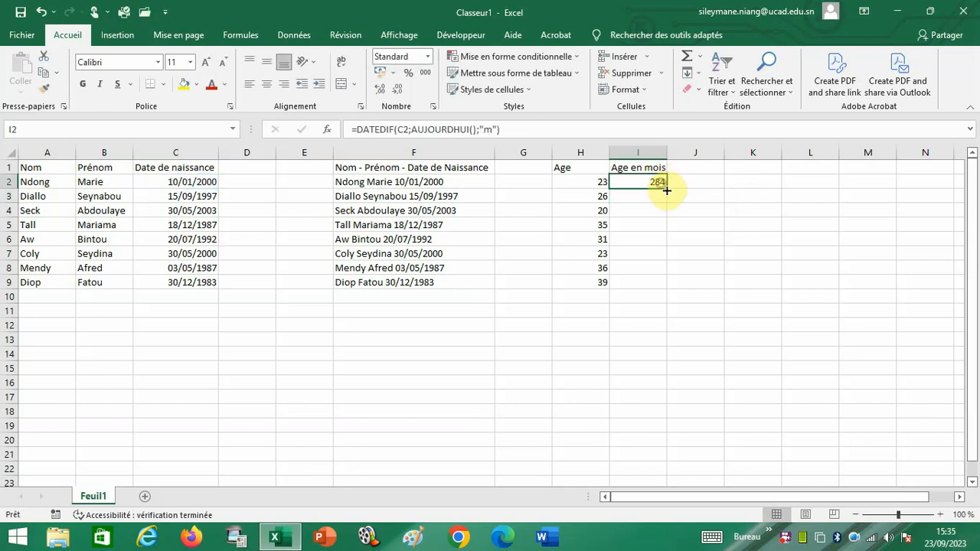
left_click_drag(667, 188, 658, 281)
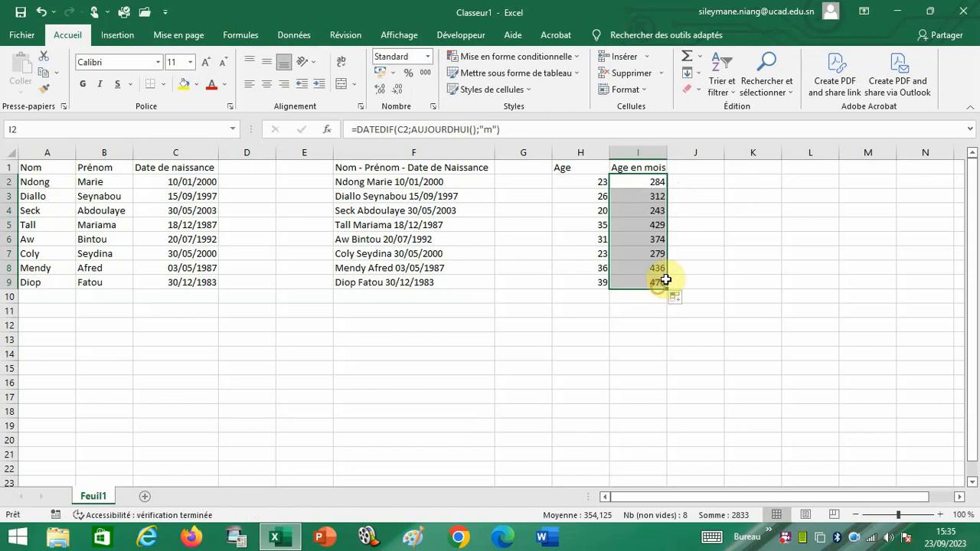
Step: Enter the column heading "Age en jours" in J1
left_click(720, 163)
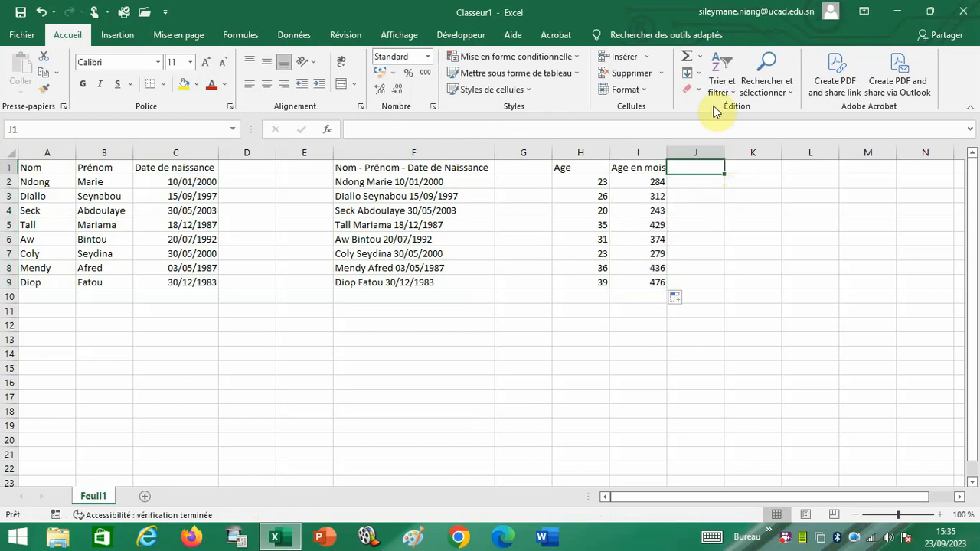
type("Agte e,")
key("BackSpace")
key("BackSpace")
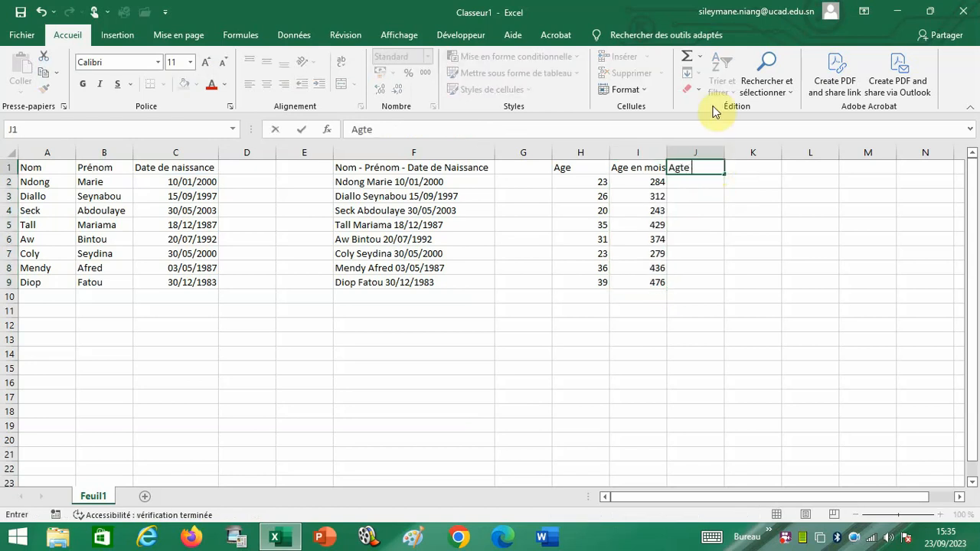
key("BackSpace")
key("BackSpace")
key("BackSpace")
key("BackSpace")
type("ge en jours")
key("Return")
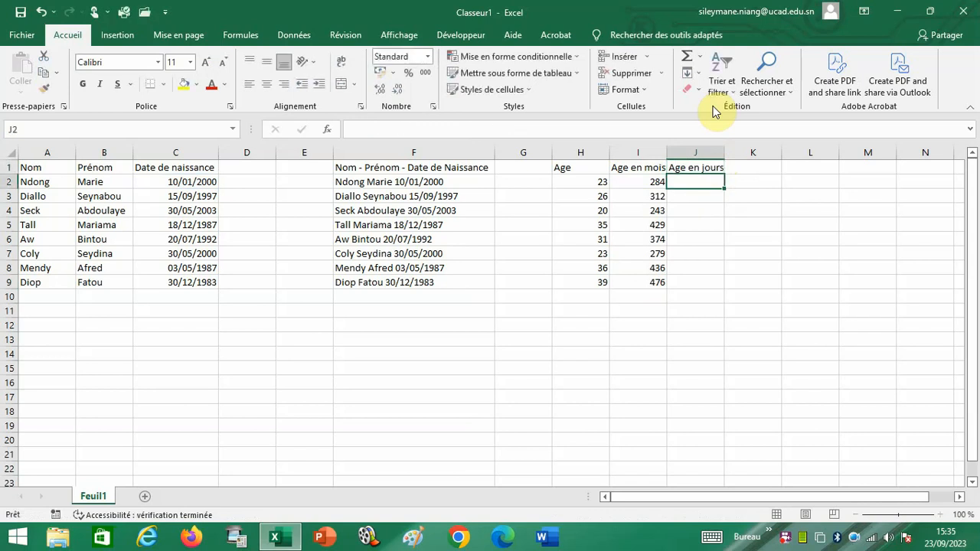
Step: Calculate the age in days in J2 with =DATEDIF(C2;AUJOURDHUI();"d")
type("=da")
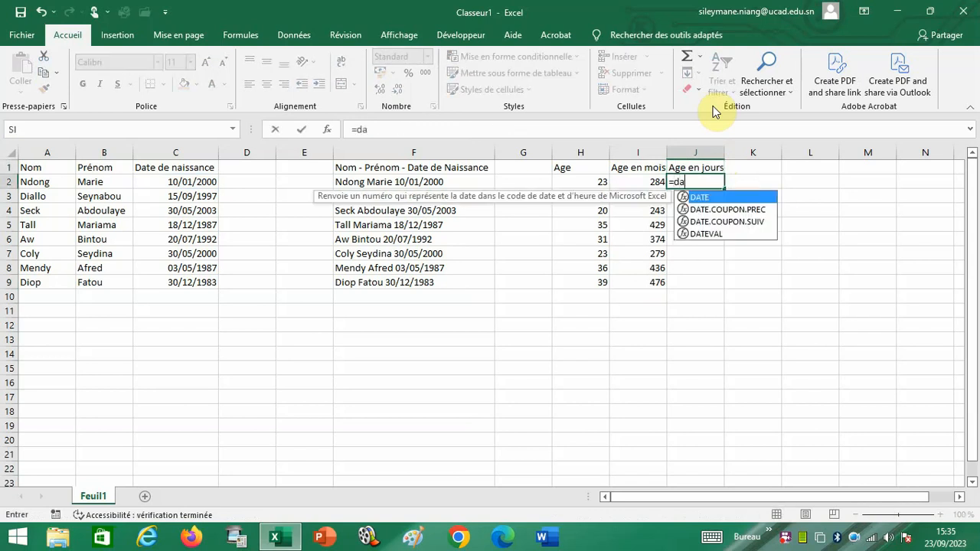
type("tedif")
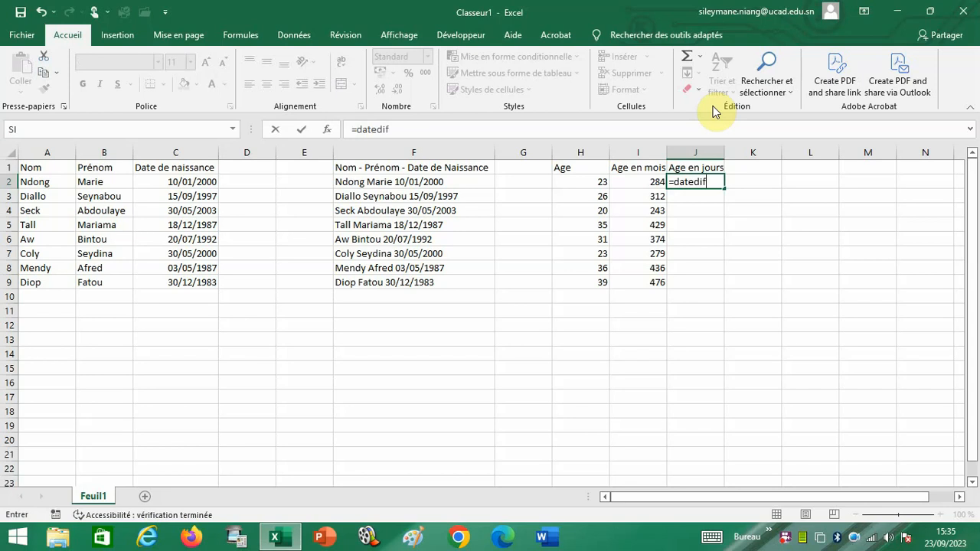
type("(")
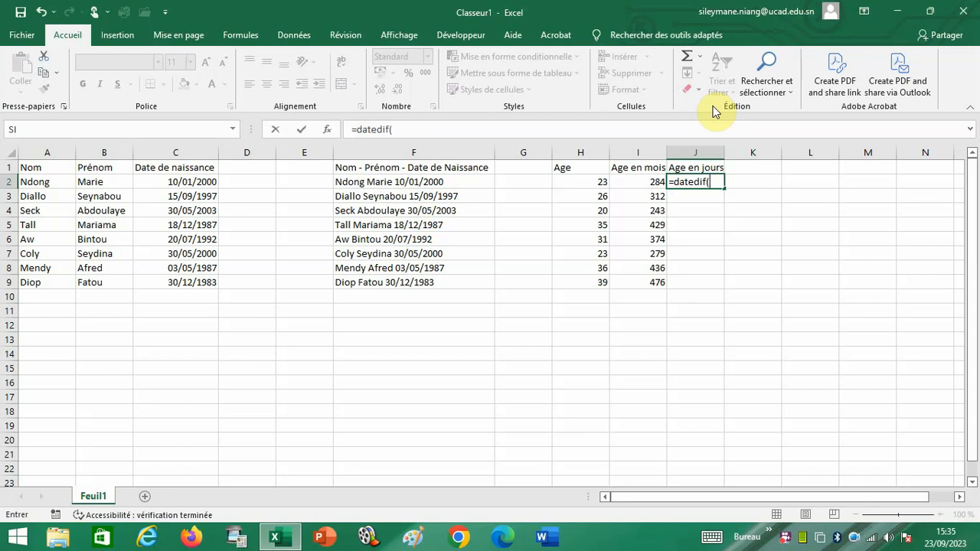
left_click(177, 179)
type(";")
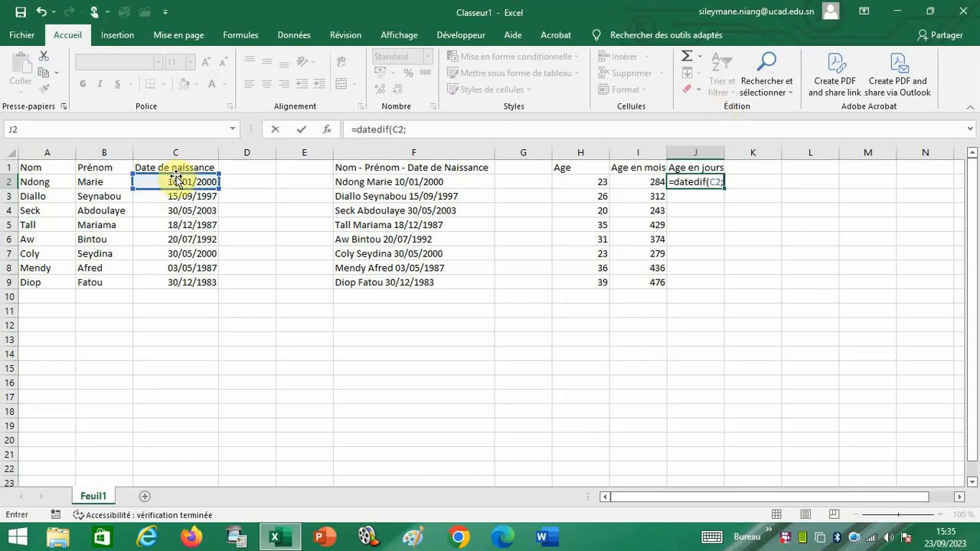
type("aujour")
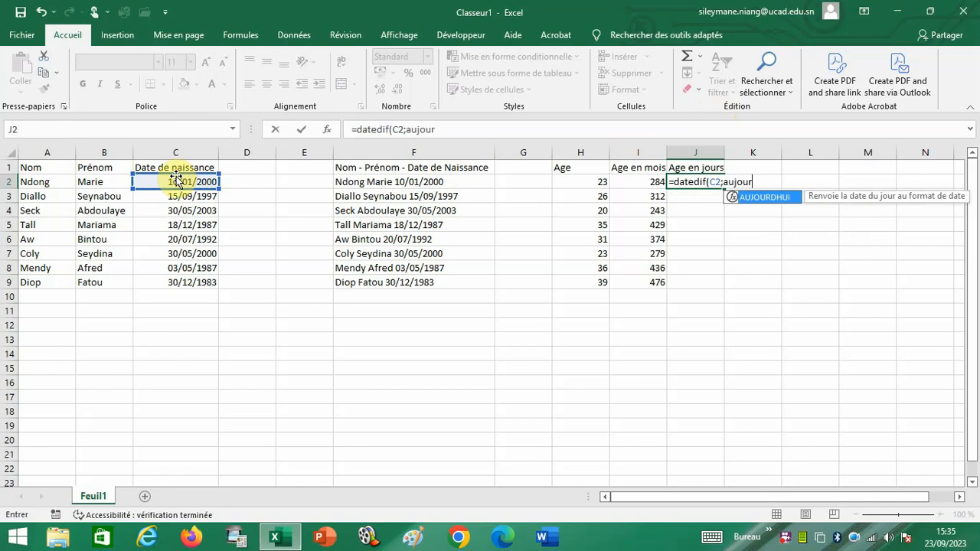
double_click(761, 196)
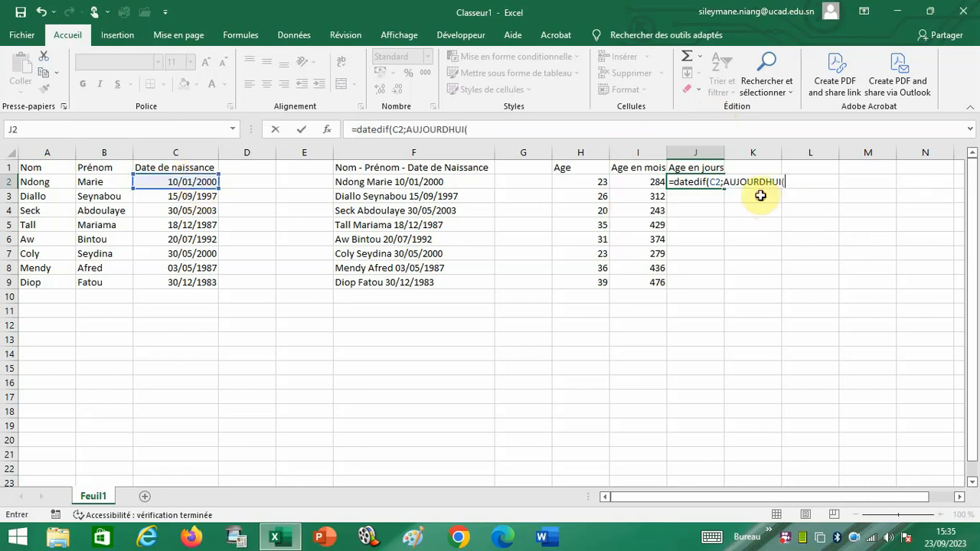
type(");\"d")
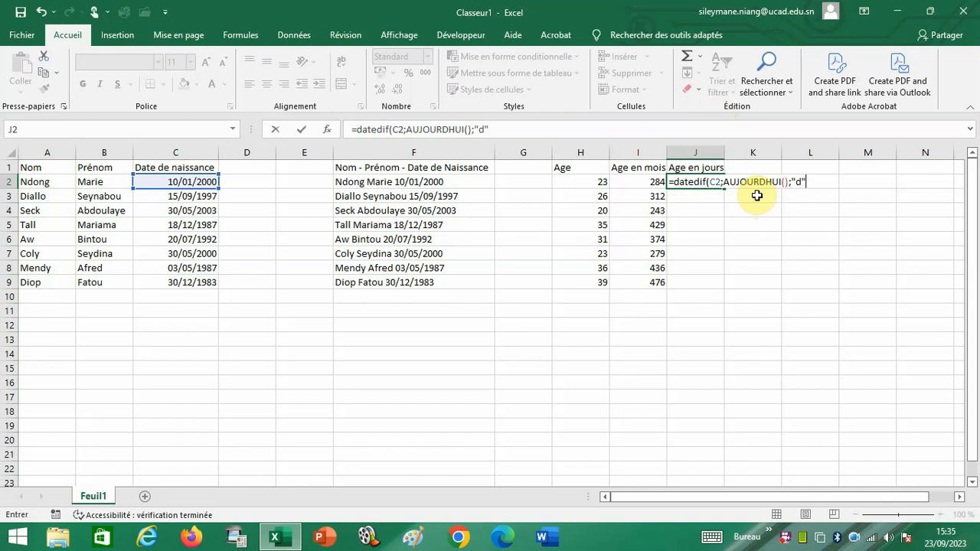
type("\")")
key("Return")
Step: Fill the J2 age-in-days formula down through J9 and deselect the range
left_click(705, 183)
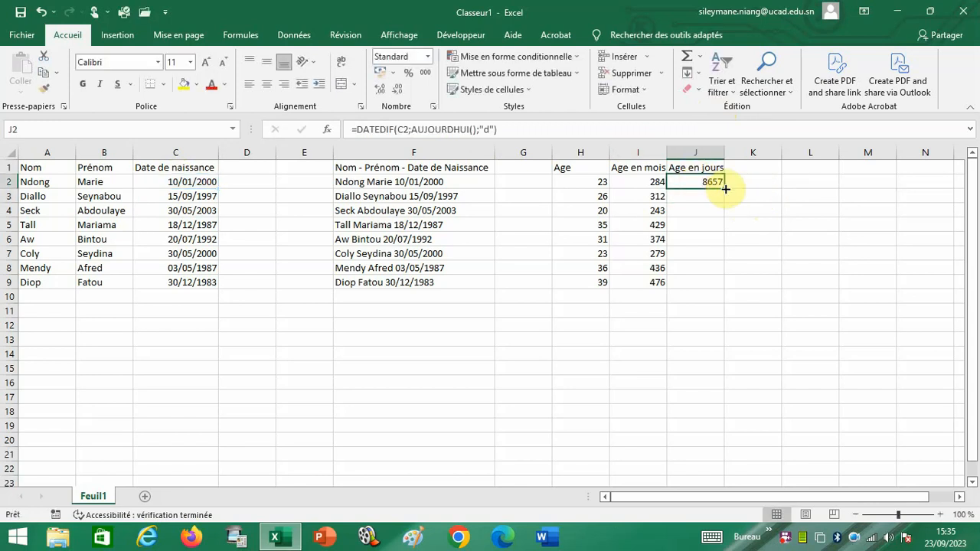
left_click_drag(725, 189, 713, 287)
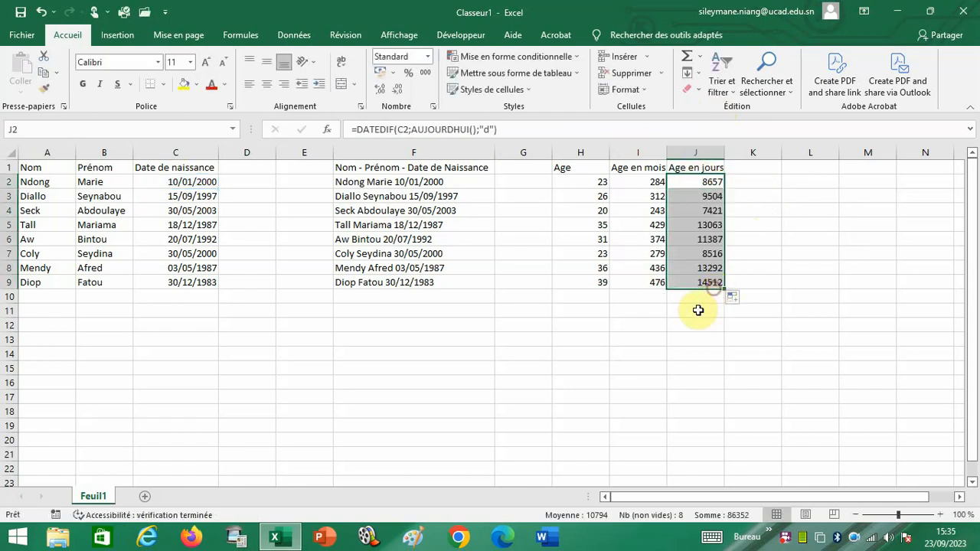
left_click(698, 310)
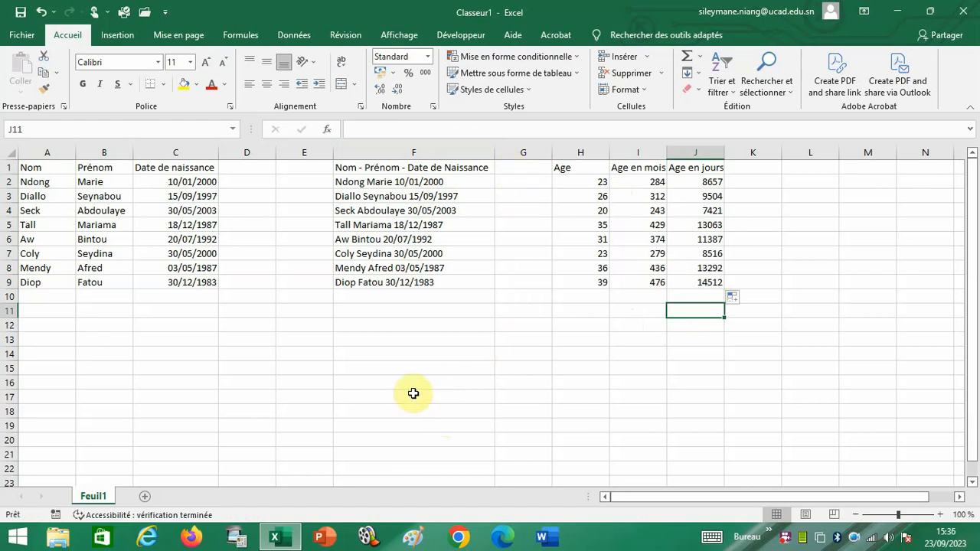
left_click(367, 338)
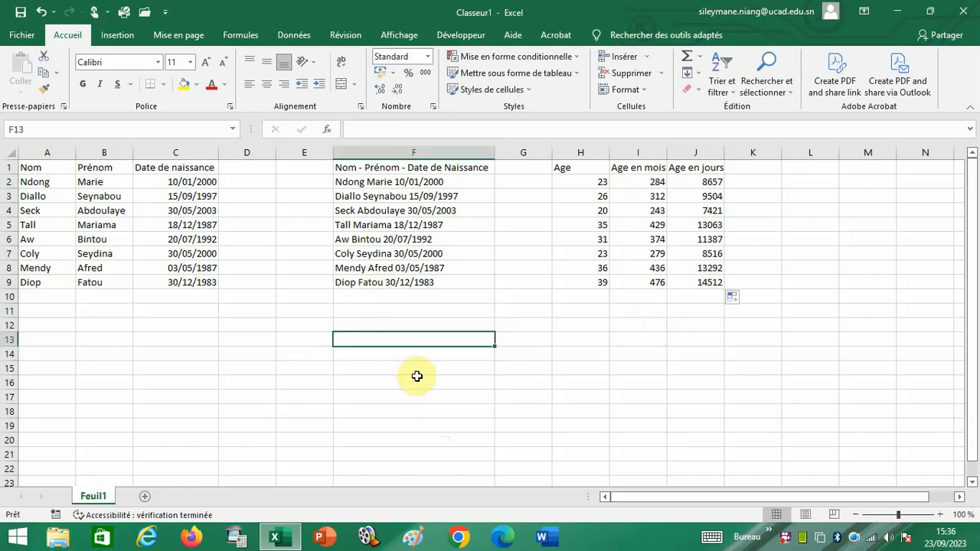
left_click(786, 542)
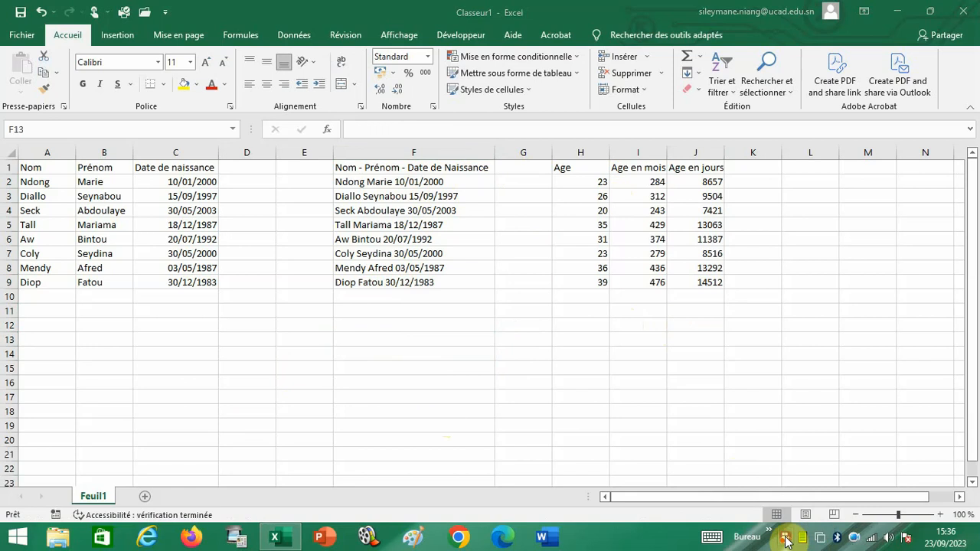